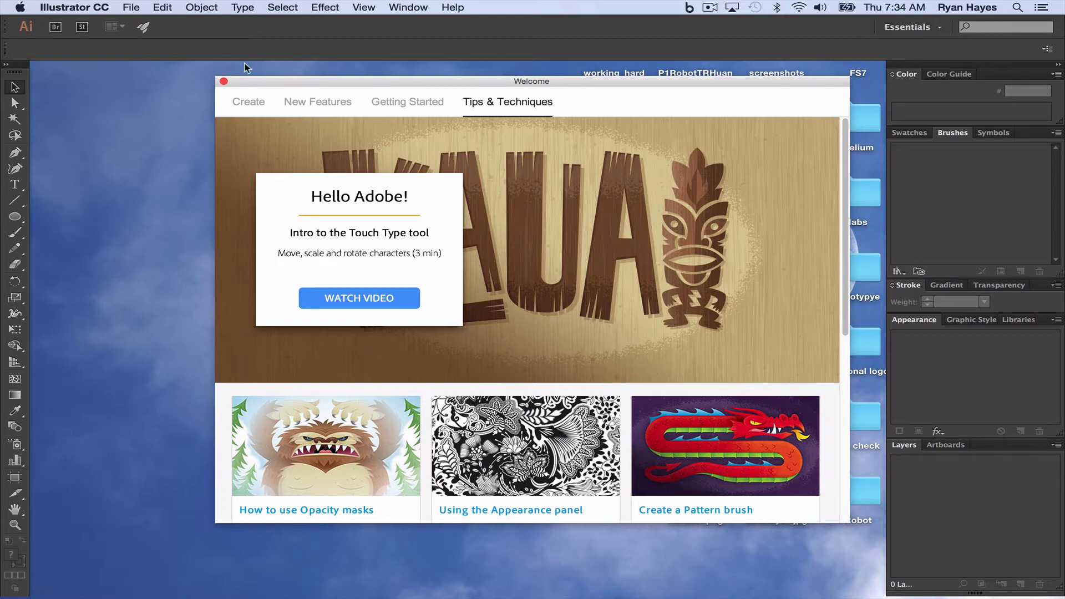
Create a new Web-profile document at 960 × 560 px
key(super+n)
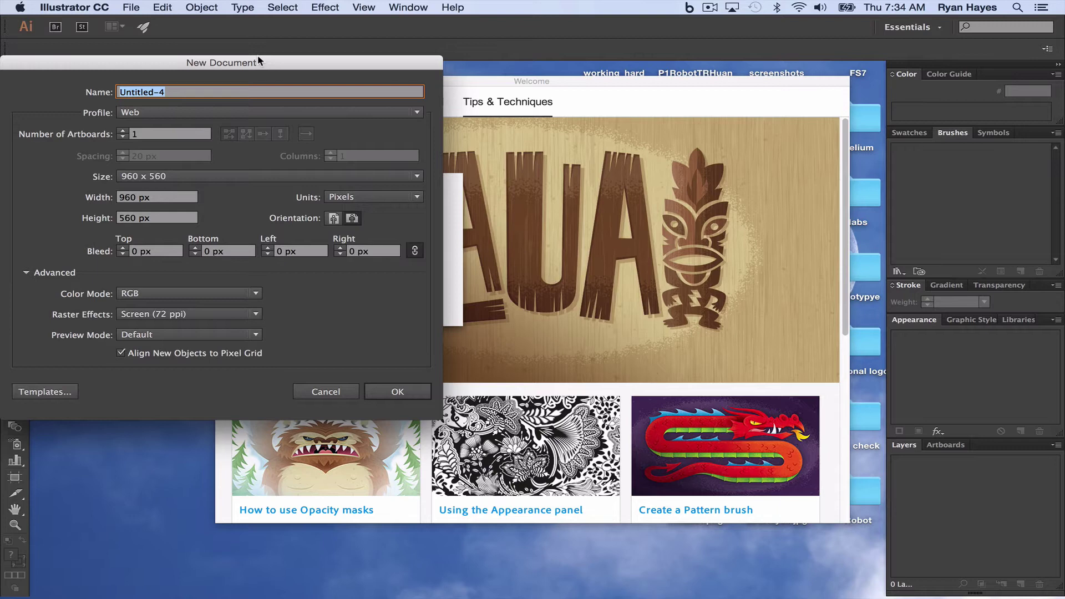
click(194, 112)
click(148, 161)
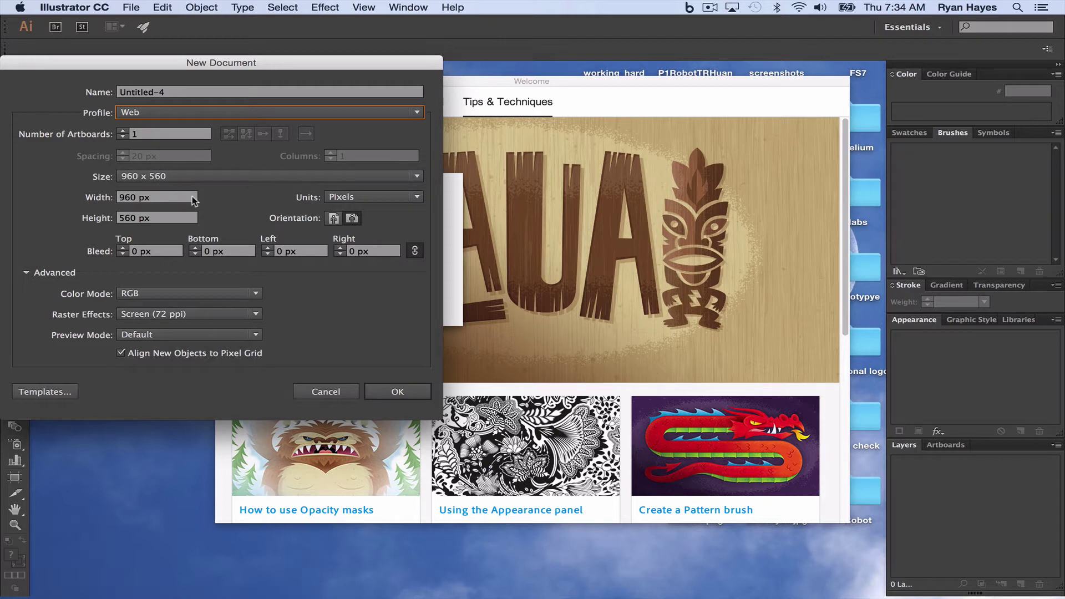
click(393, 387)
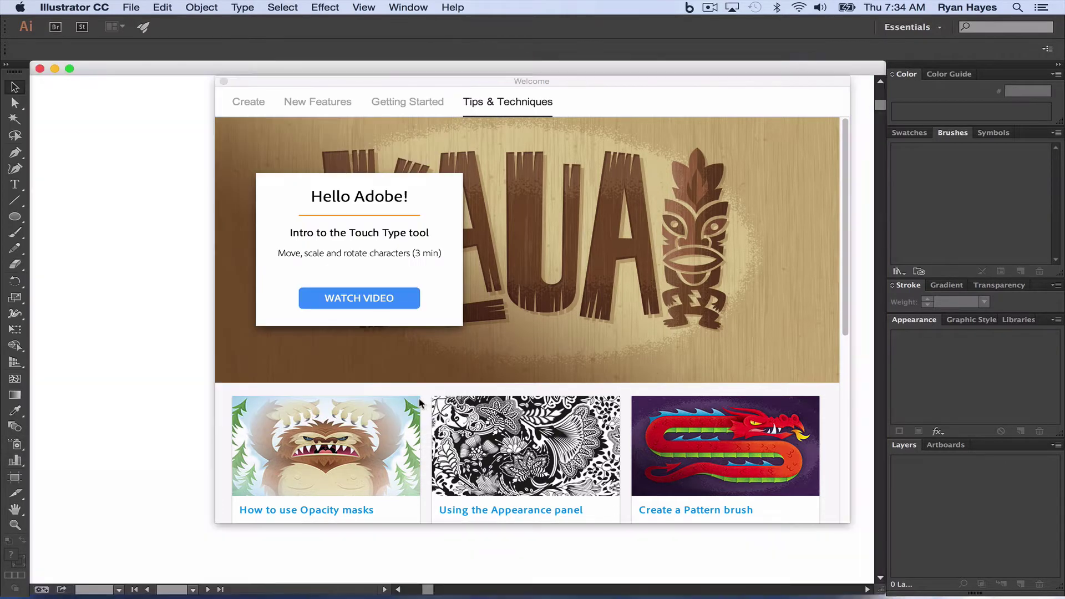
Switch to full-screen mode and delete all unused brushes from the Brushes panel
key(f)
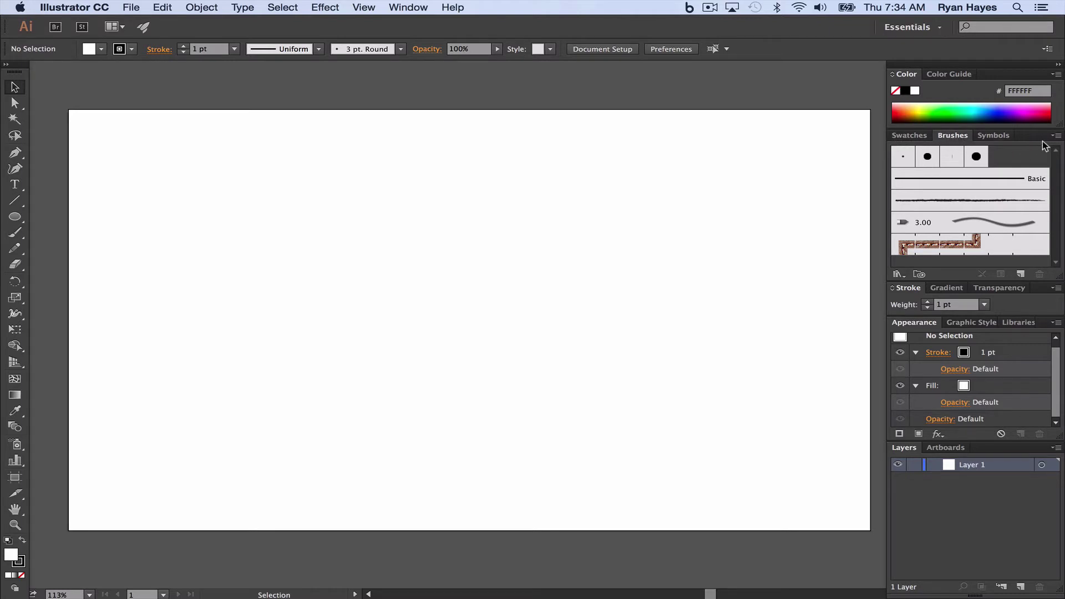
click(1055, 136)
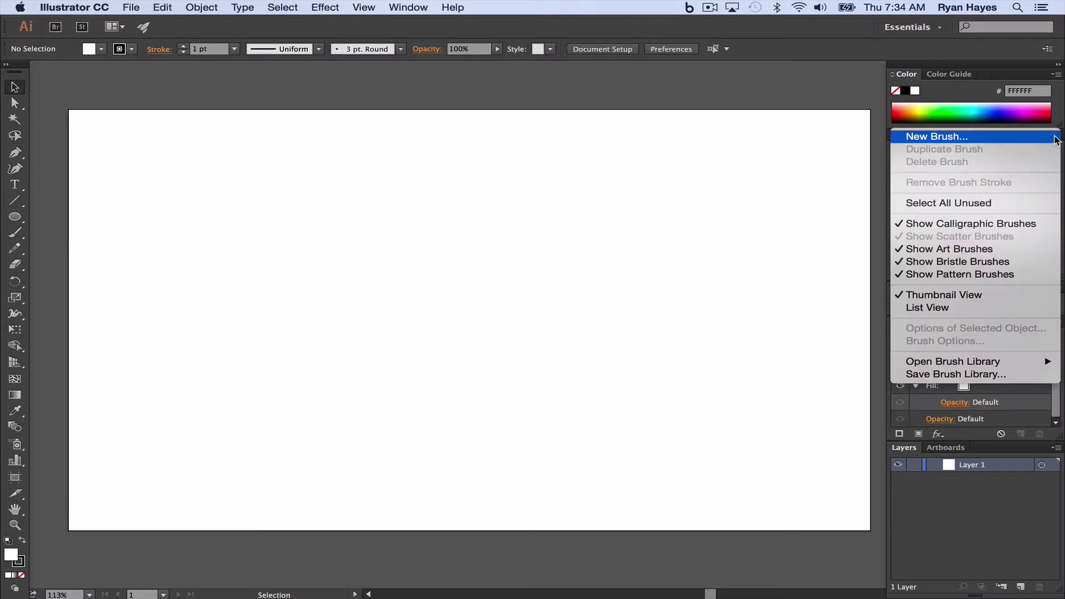
click(981, 206)
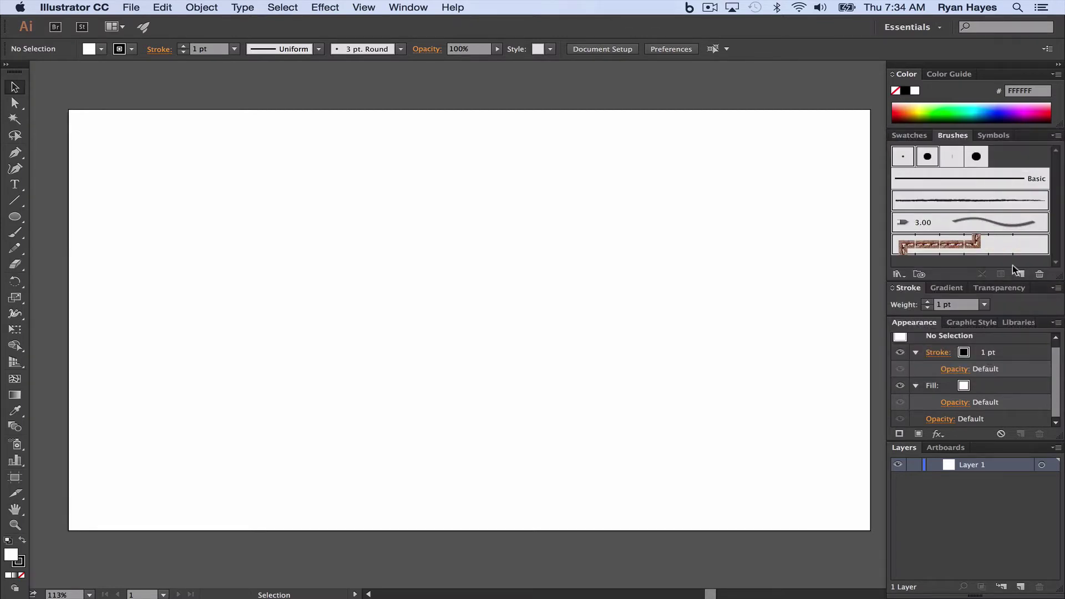
click(1038, 275)
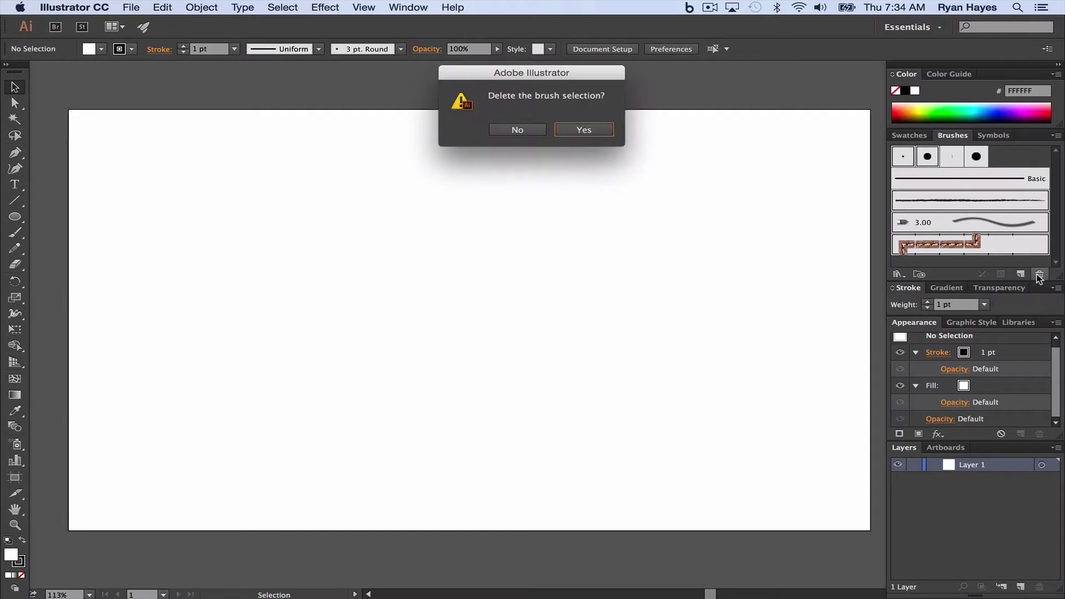
click(588, 132)
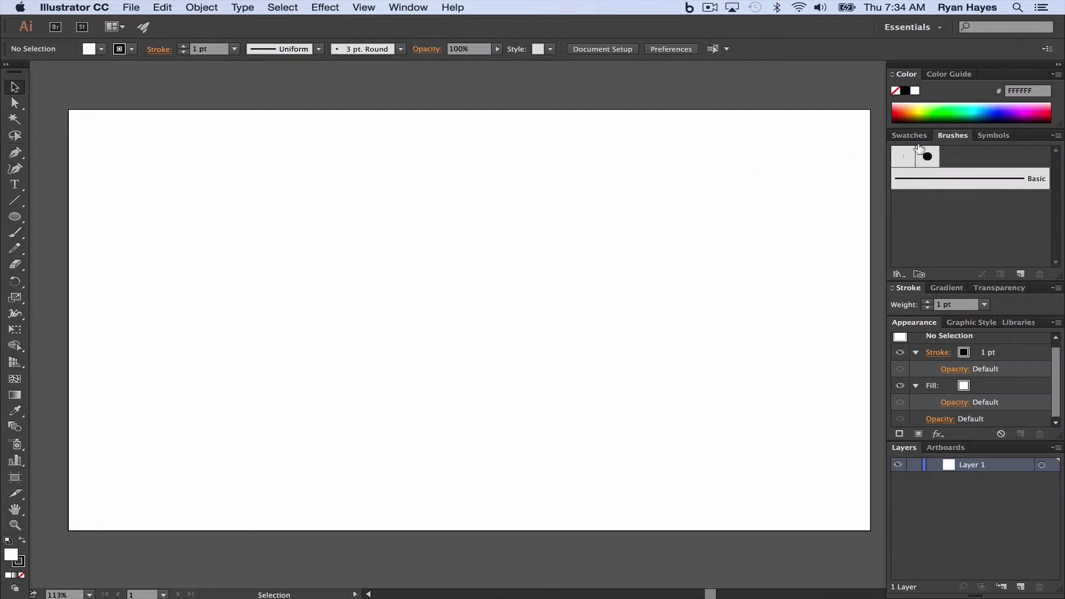
Set the fill colour to Black and the stroke to None
click(909, 135)
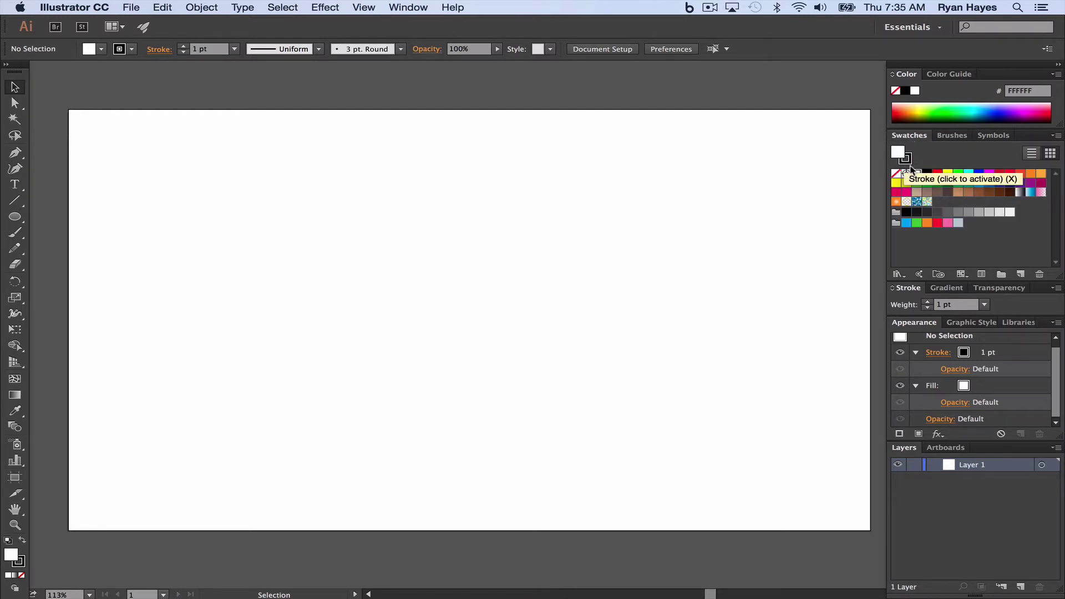
click(927, 173)
click(908, 160)
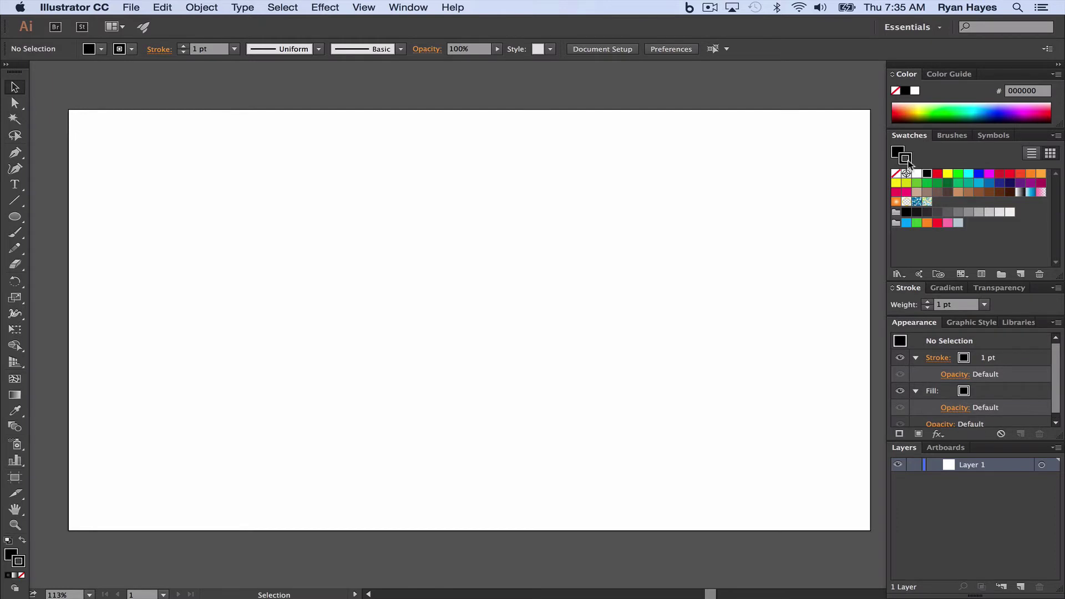
click(895, 173)
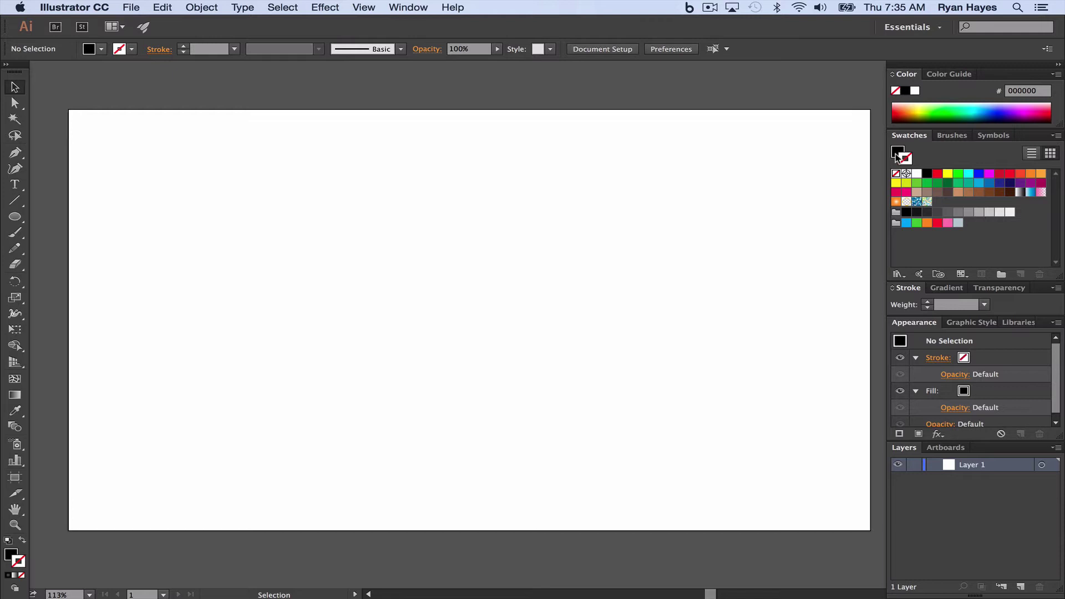
Draw a long, very thin ellipse across the upper artboard with the Ellipse Tool
click(951, 136)
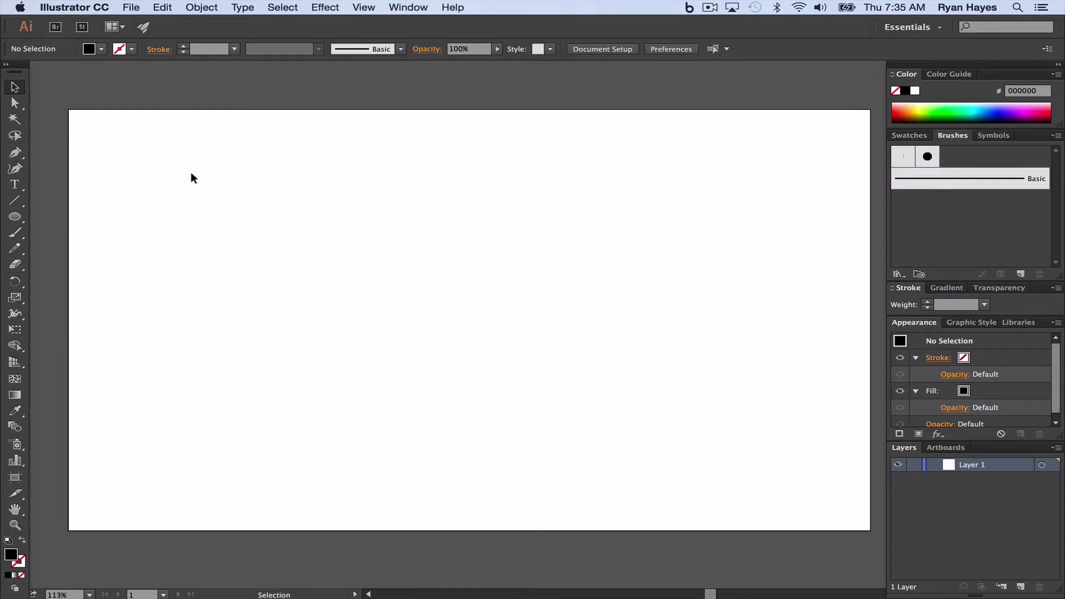
drag(15, 220, 65, 250)
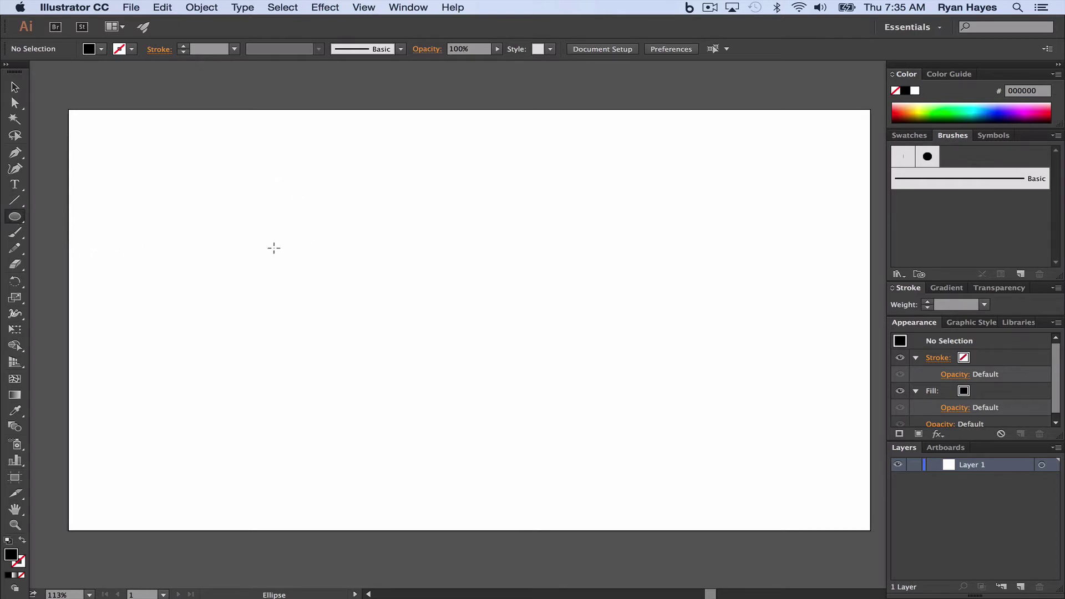
drag(249, 243, 602, 244)
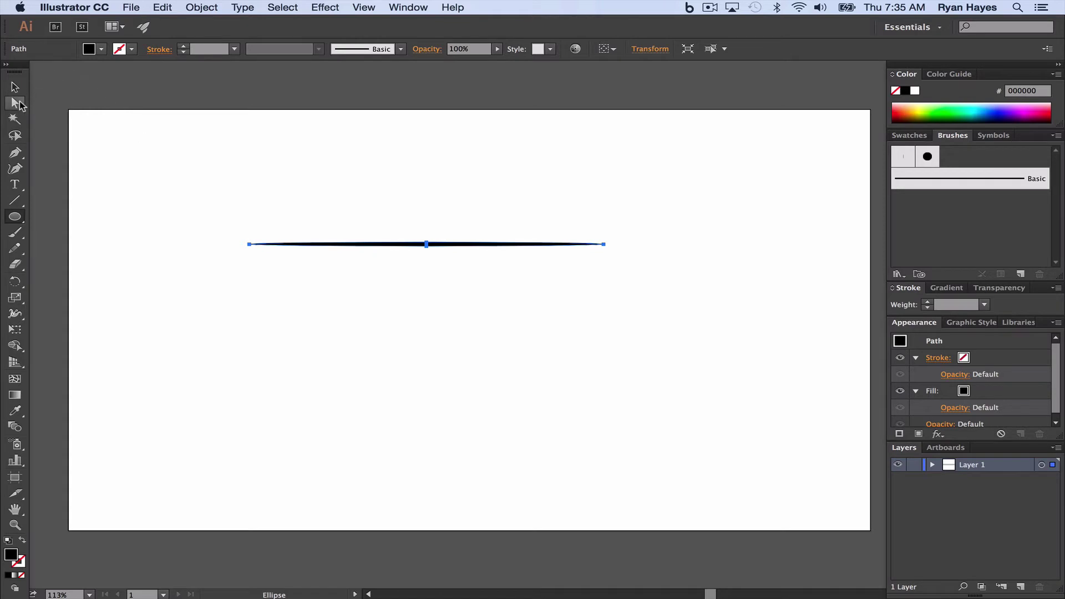
Convert the ellipse's left and right end anchors into sharp corner points
click(15, 102)
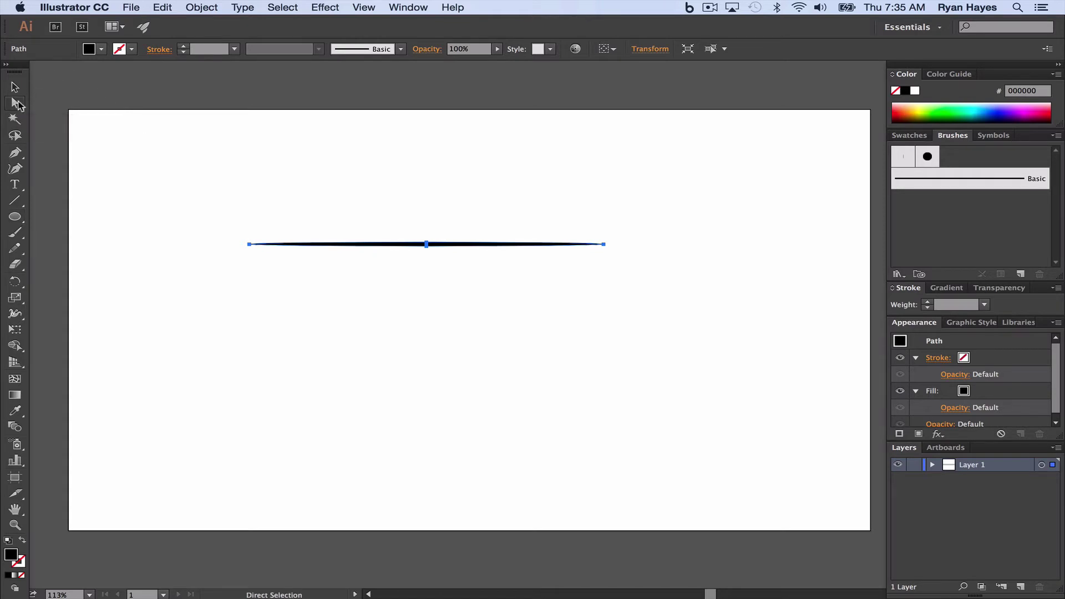
click(243, 243)
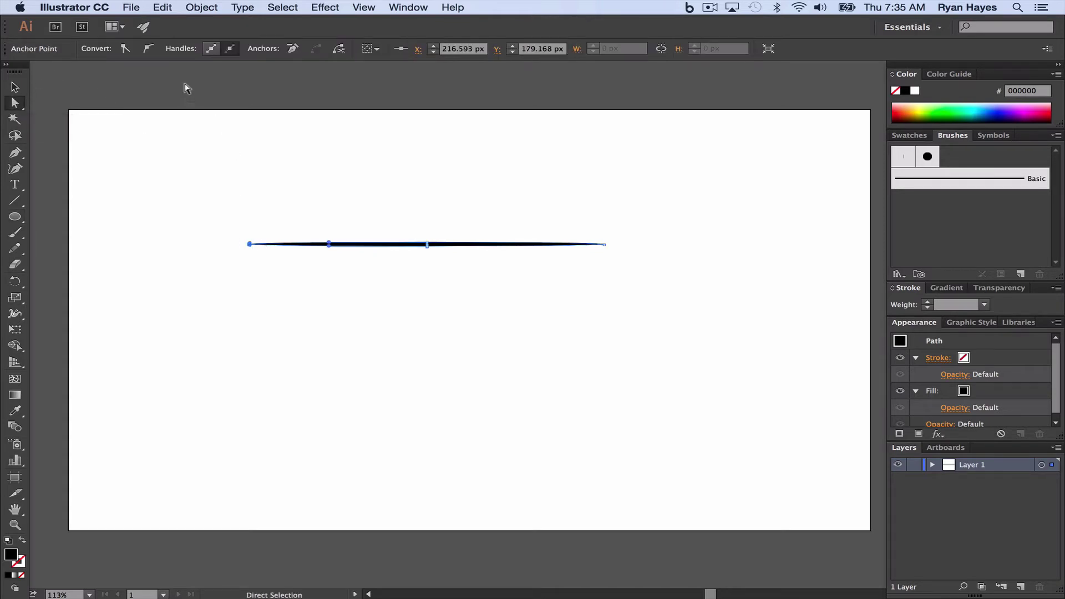
click(125, 48)
click(603, 244)
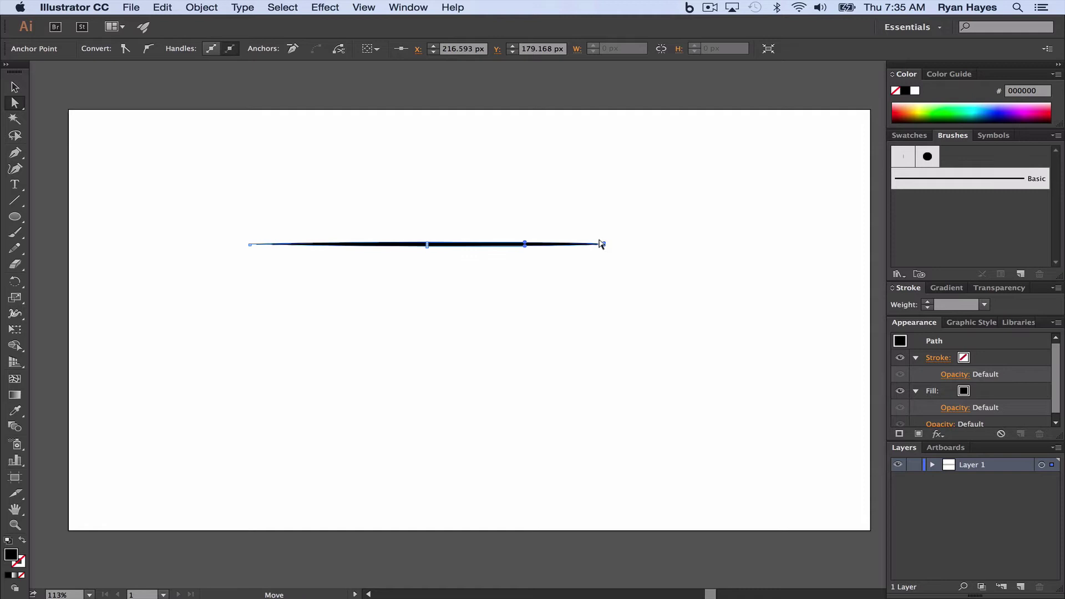
click(125, 49)
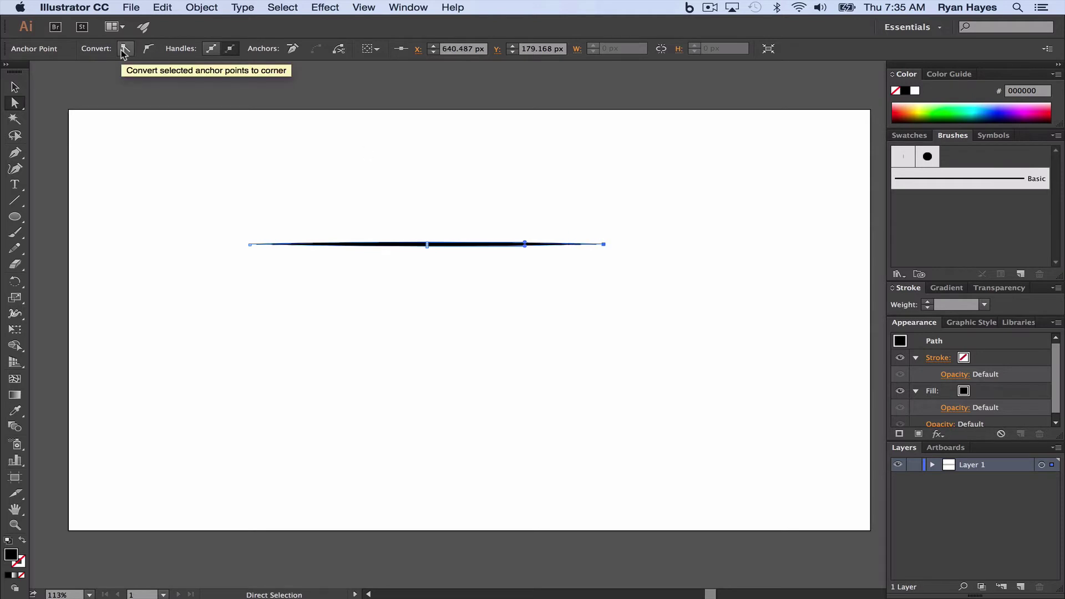
key(v)
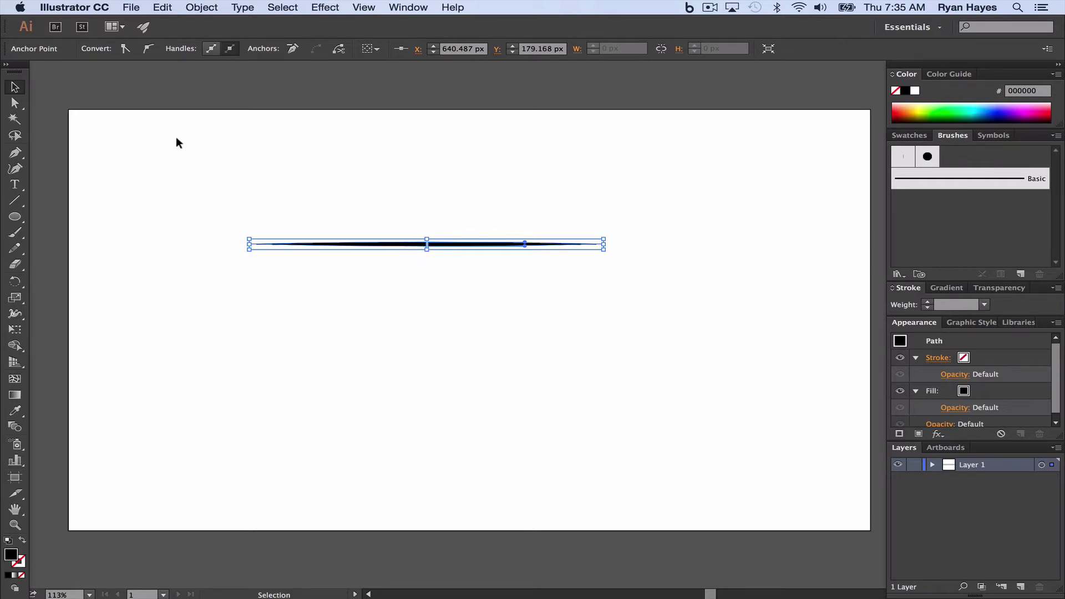
Make the shape an Art Brush named 'Tapered Art Brush 1' with Tints colorization
click(1021, 275)
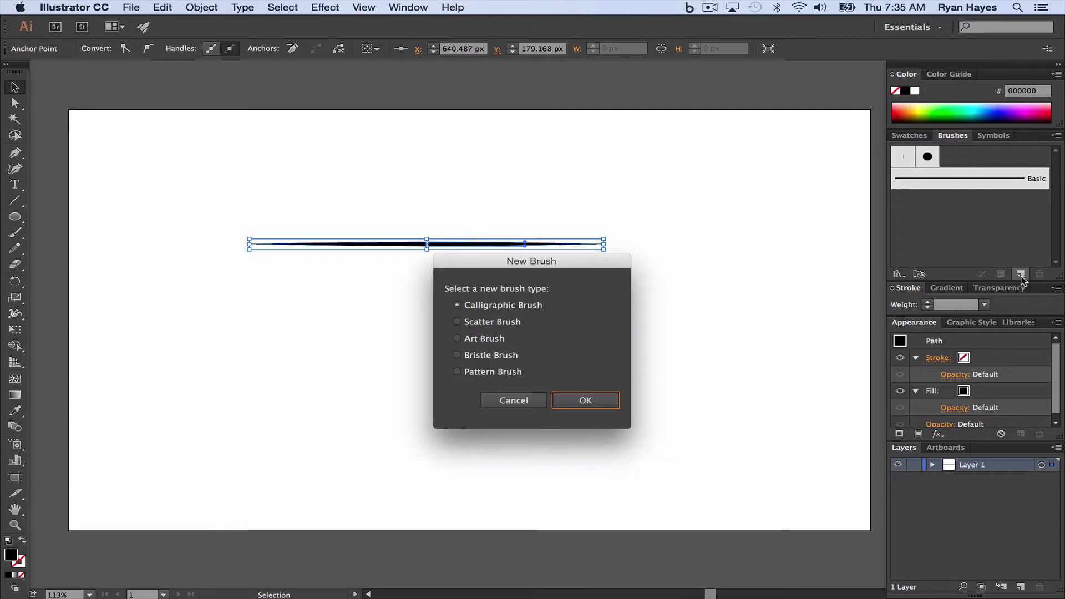
click(458, 339)
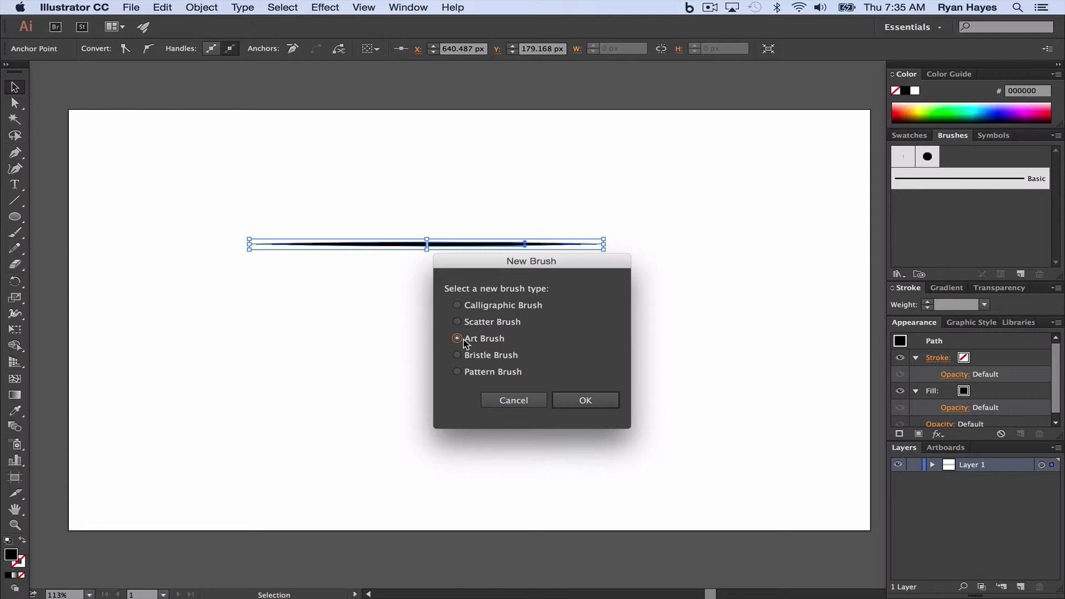
click(584, 401)
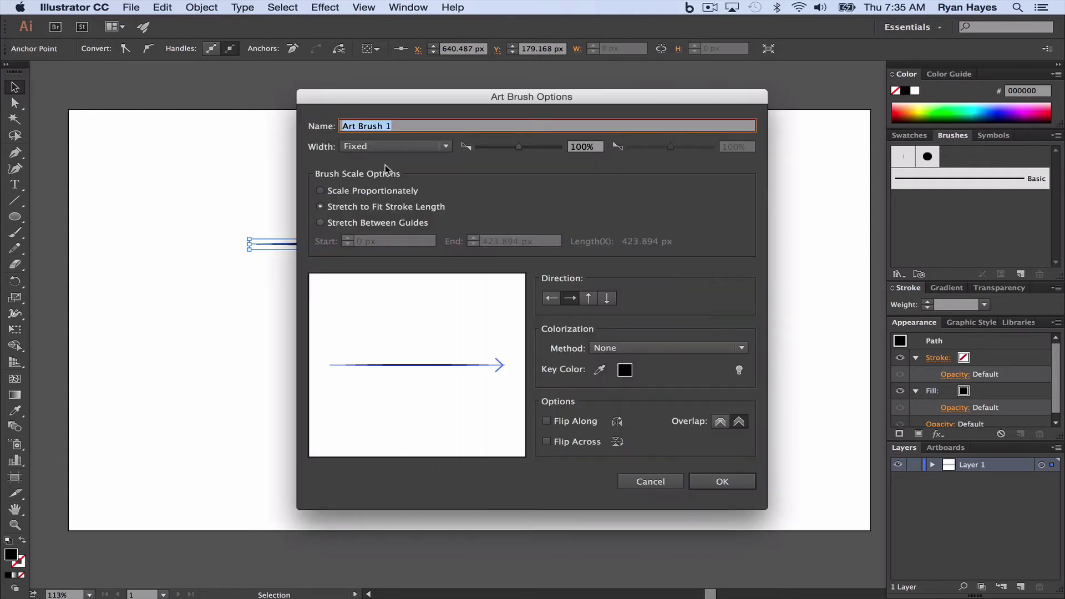
click(344, 127)
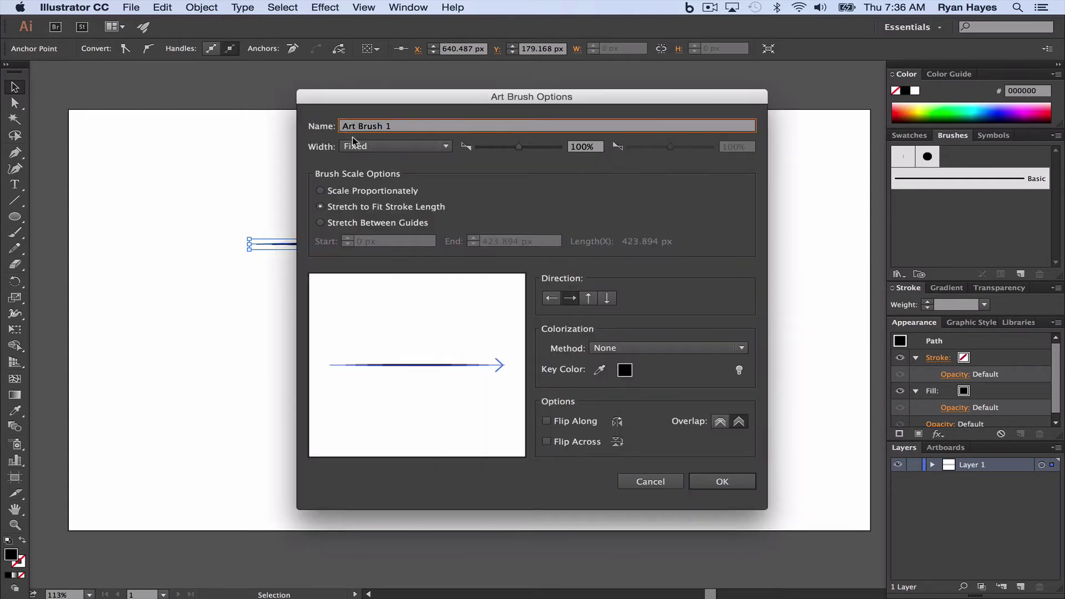
text(Tapered)
drag(433, 127, 341, 126)
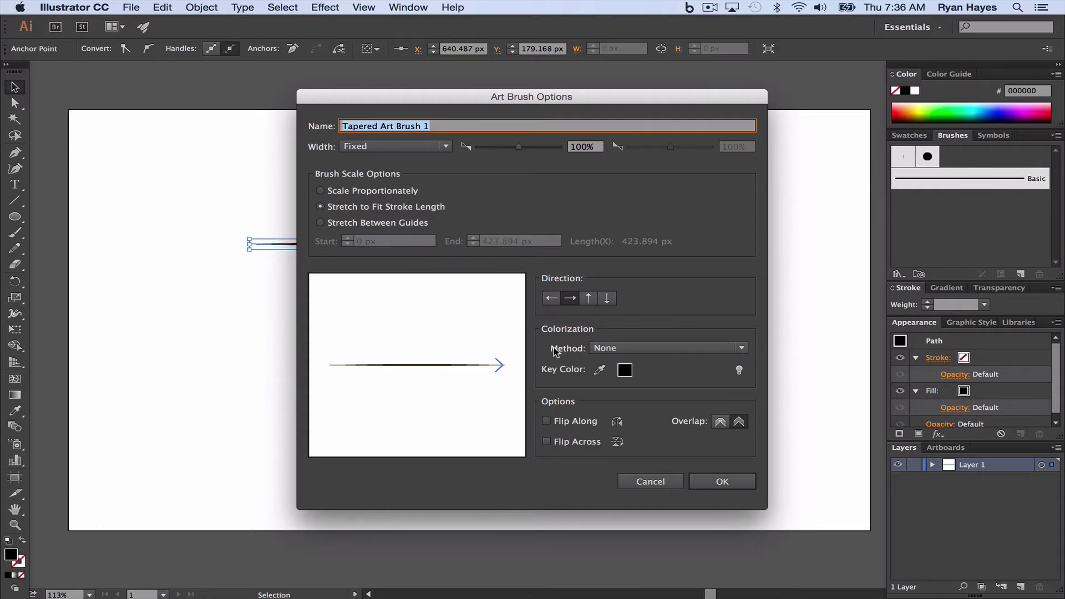
click(613, 348)
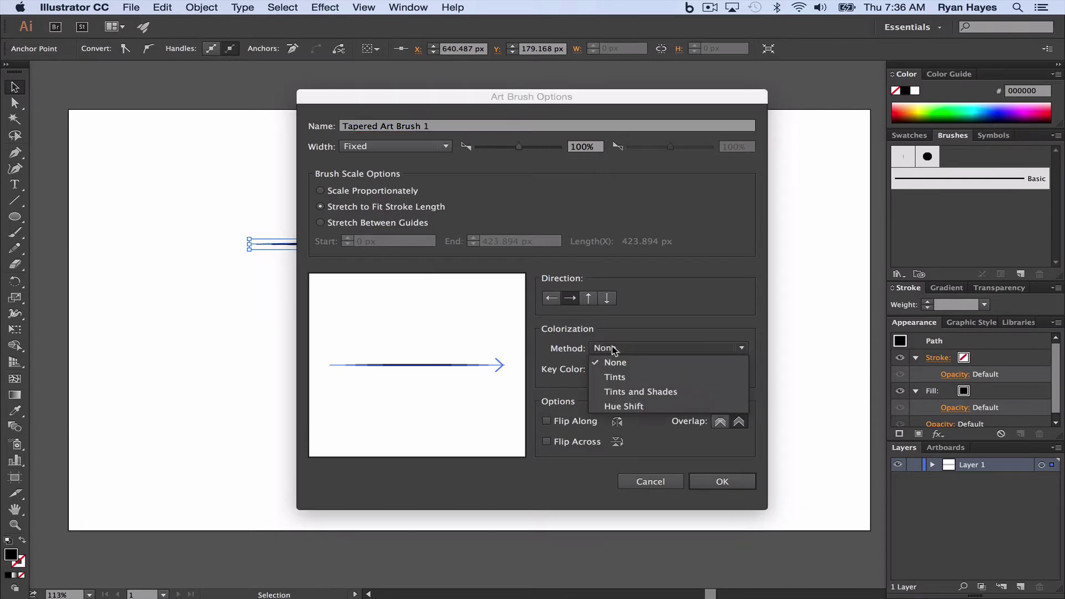
click(614, 379)
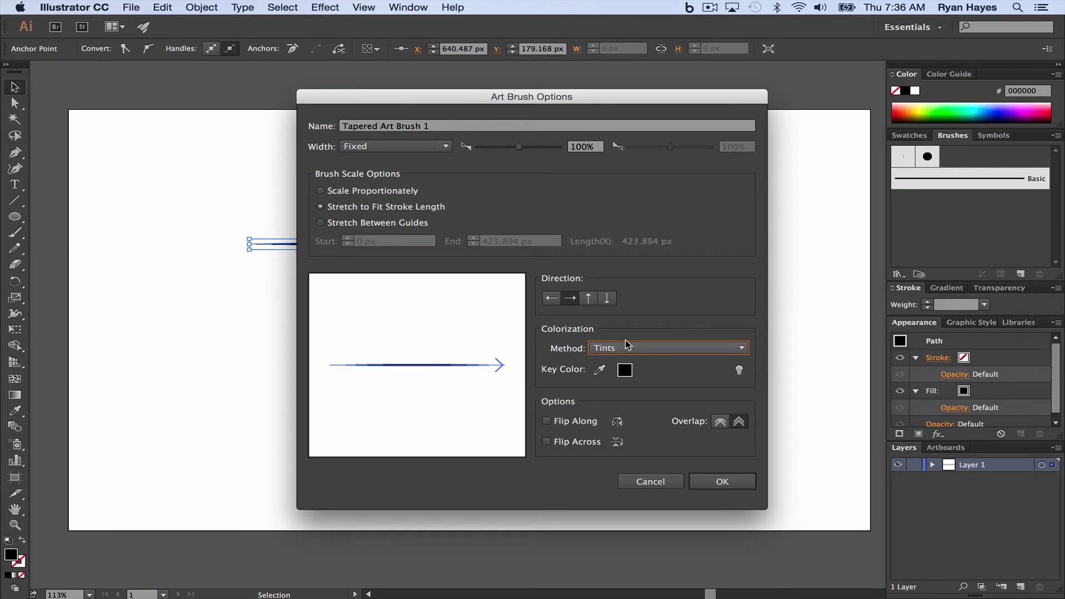
click(722, 482)
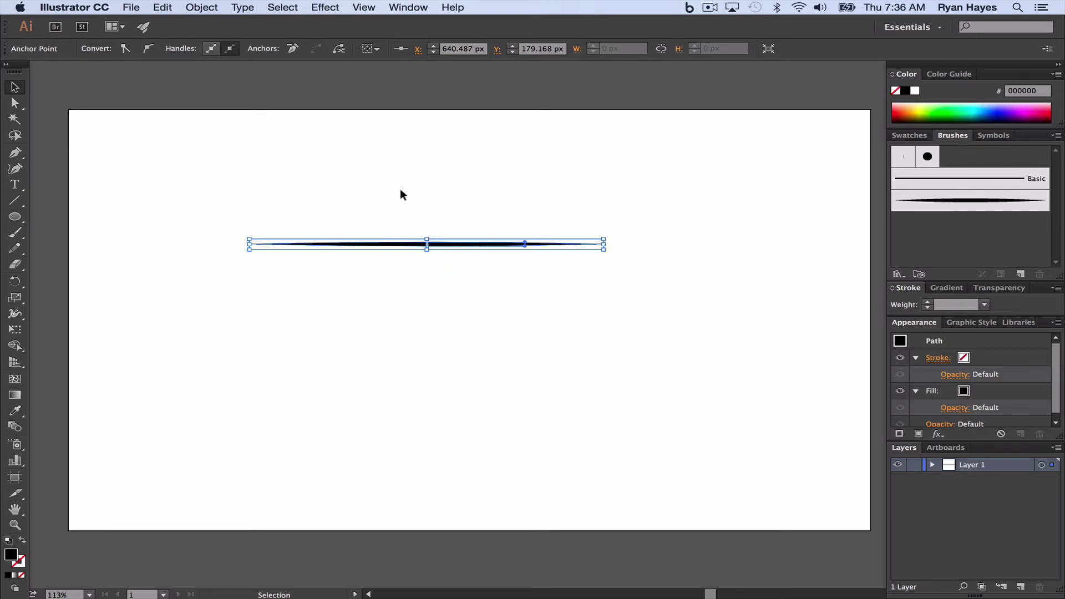
Nudge the path's middle anchor two steps left so the widest point sits off-centre
click(15, 103)
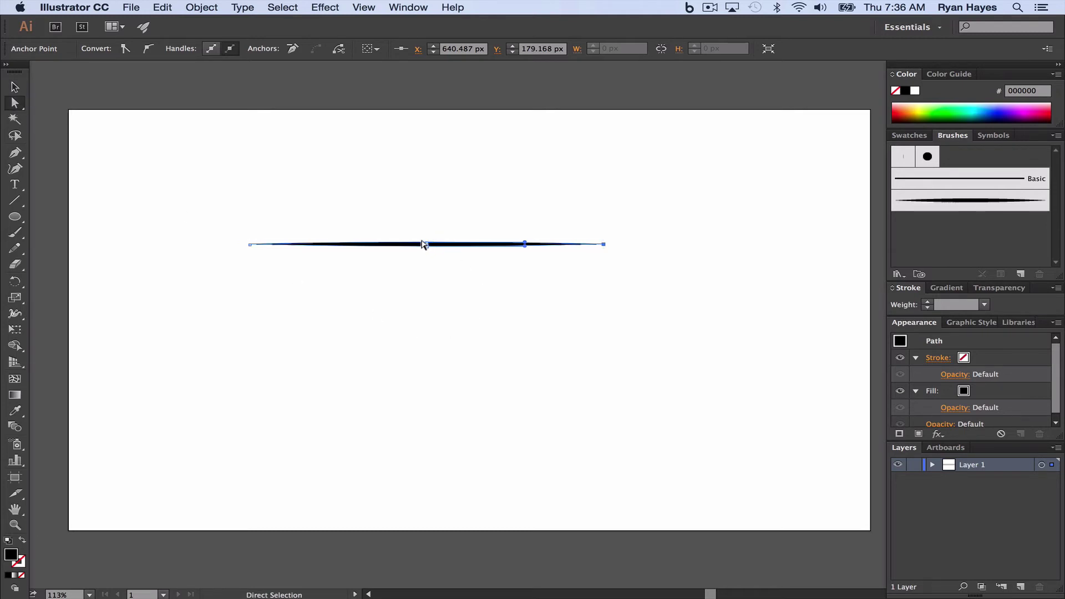
drag(420, 227, 430, 254)
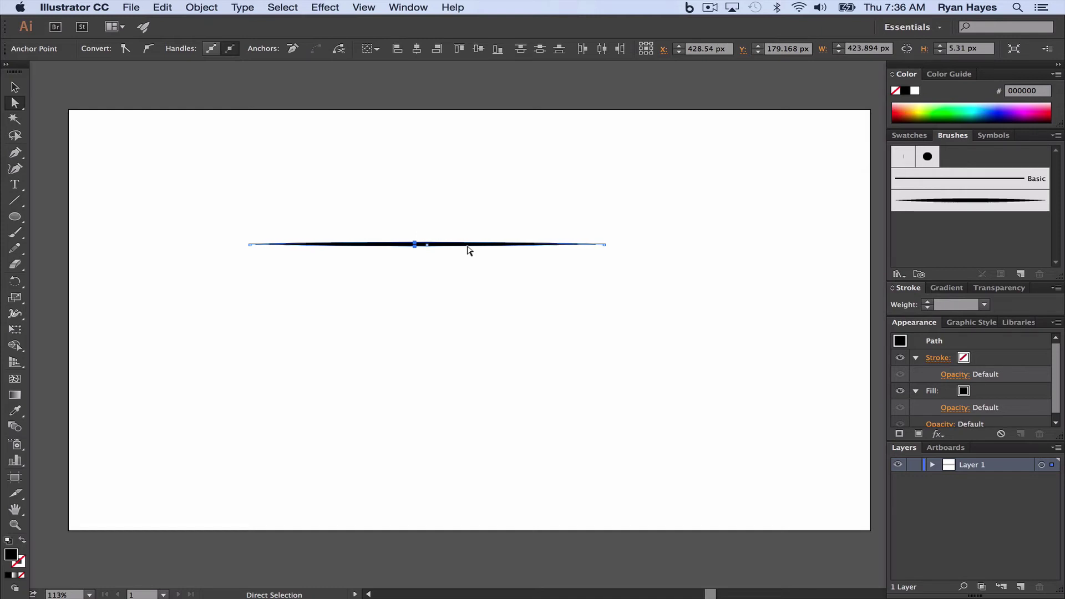
key(Left)
key(Left)
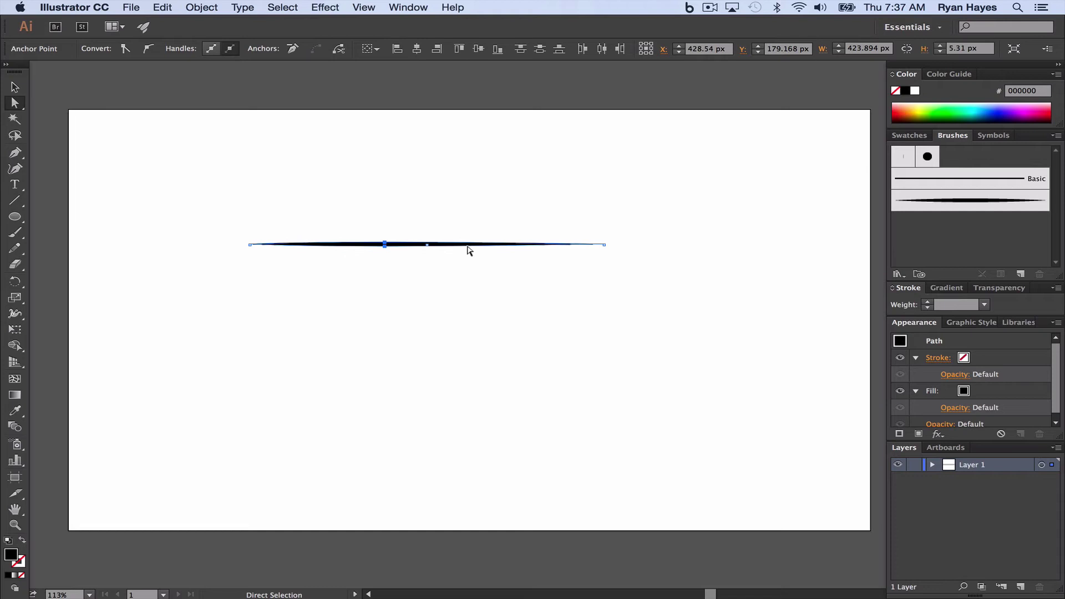
key(Left)
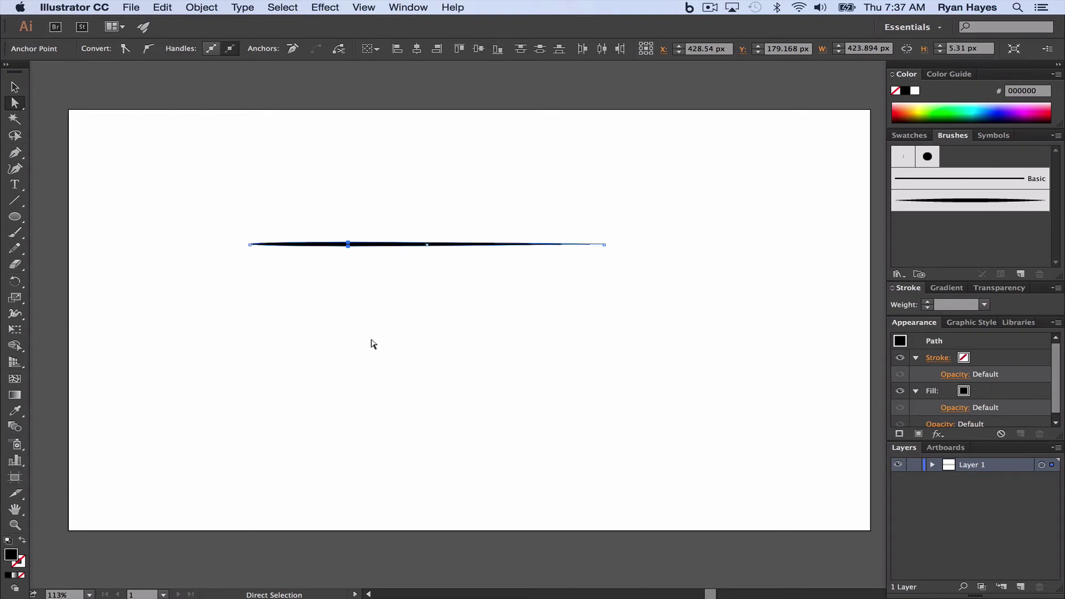
click(15, 87)
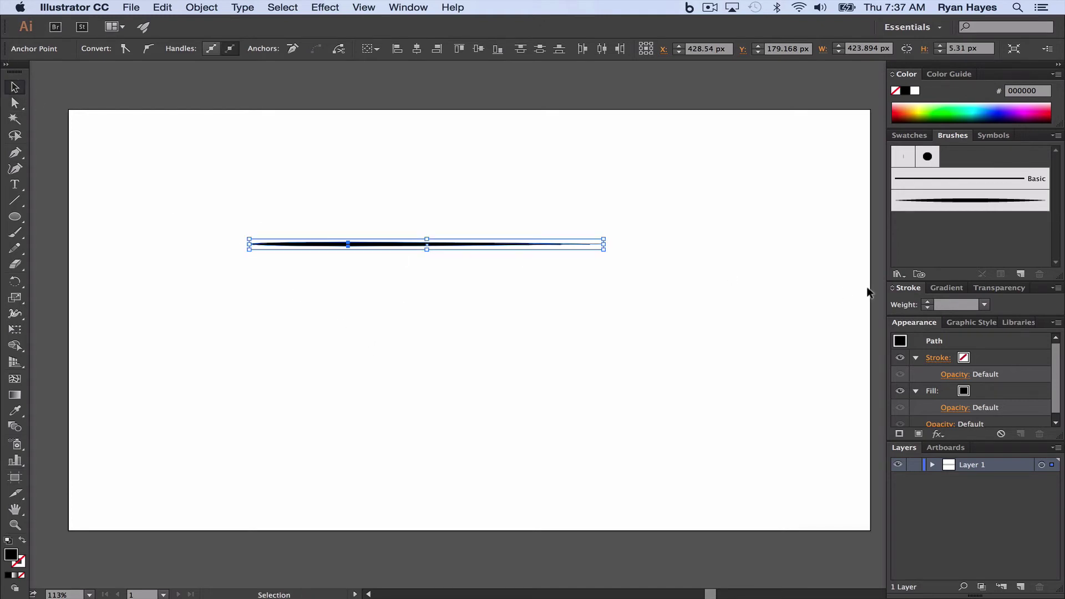
Make the reshaped stroke an Art Brush named 'Tapered Art Brush 2' with Tints colorization
click(1021, 274)
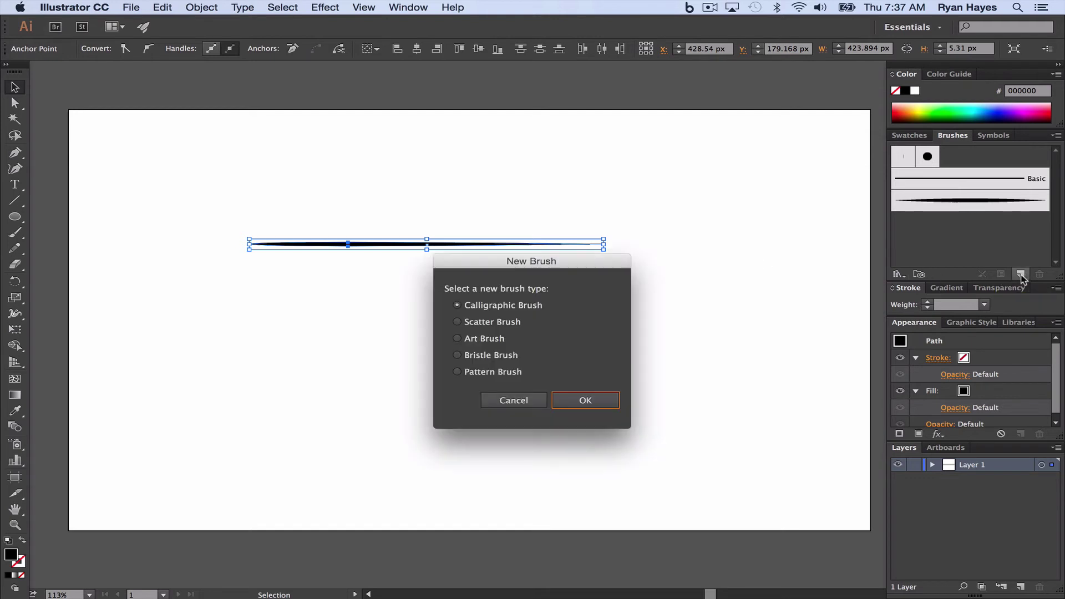
click(487, 342)
click(596, 402)
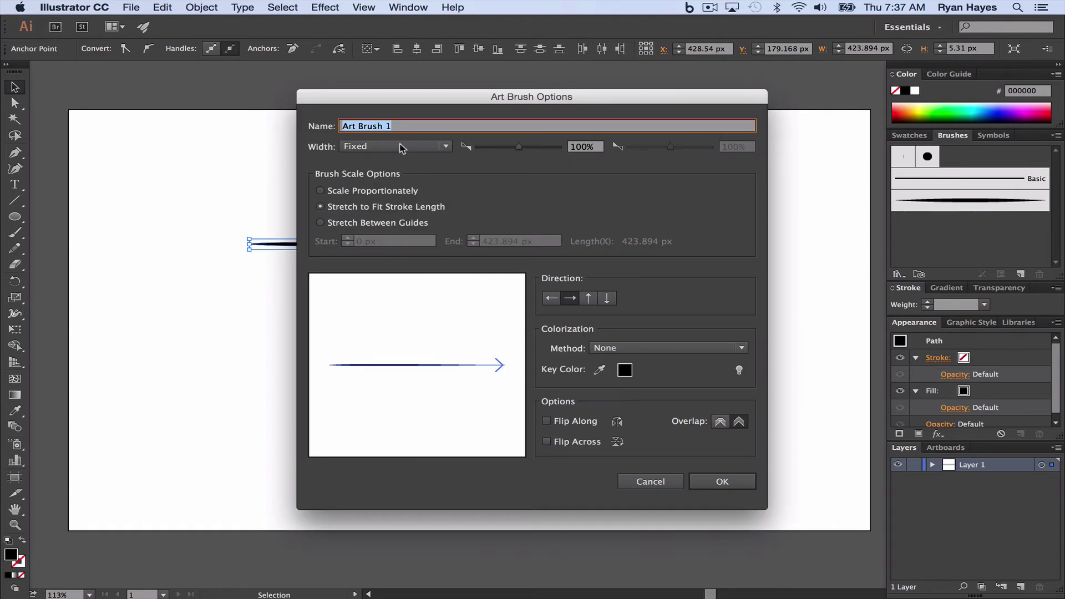
key(Left)
text(Tapered)
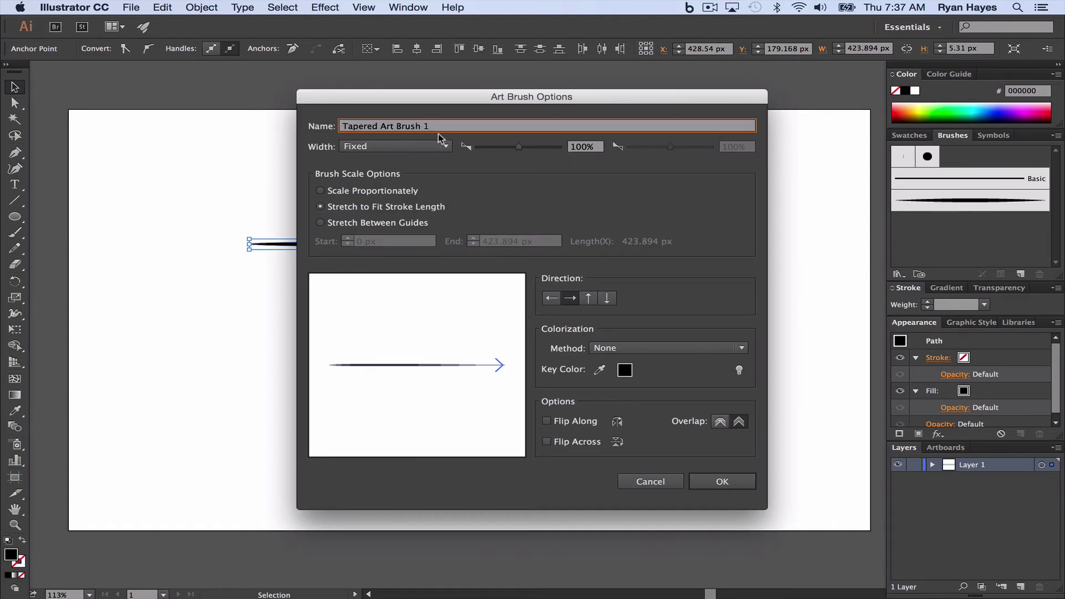
key(End)
key(BackSpace)
text(2)
click(631, 348)
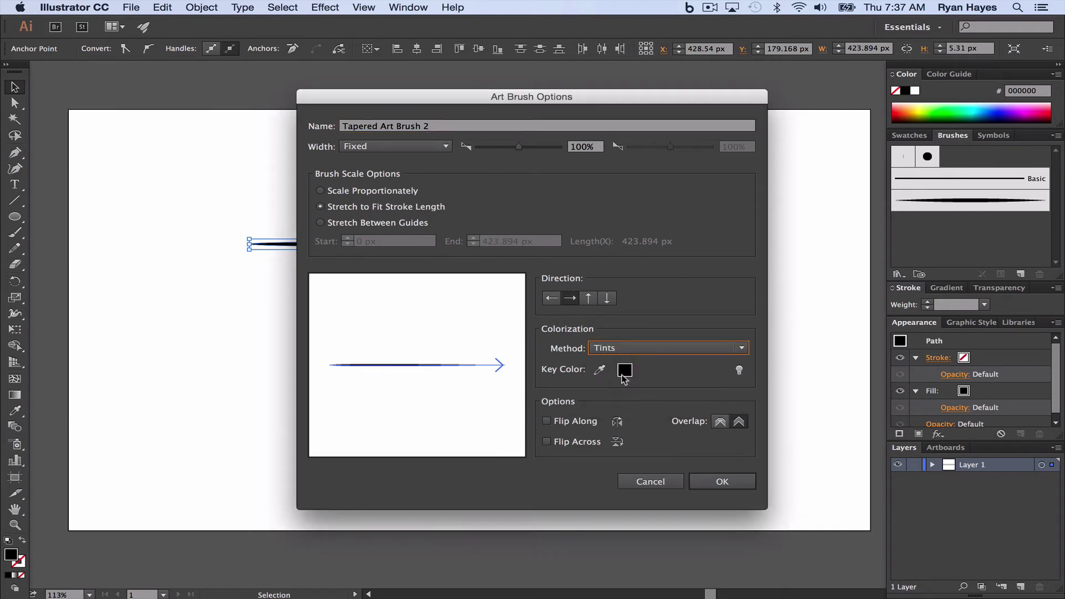
click(730, 482)
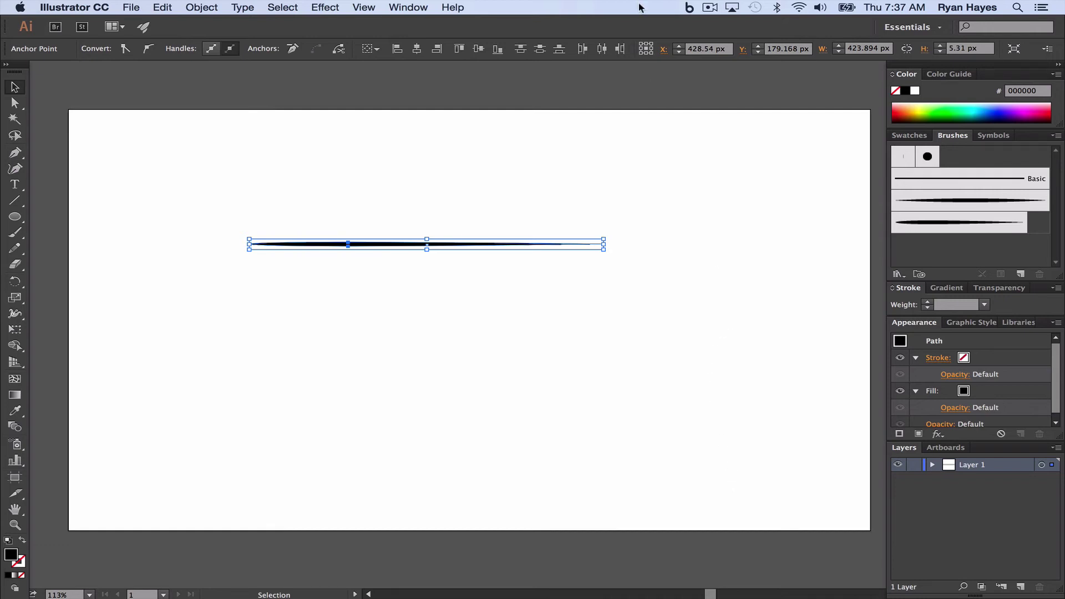
Delete the left tip anchor and join the two open endpoints to close the path
click(15, 103)
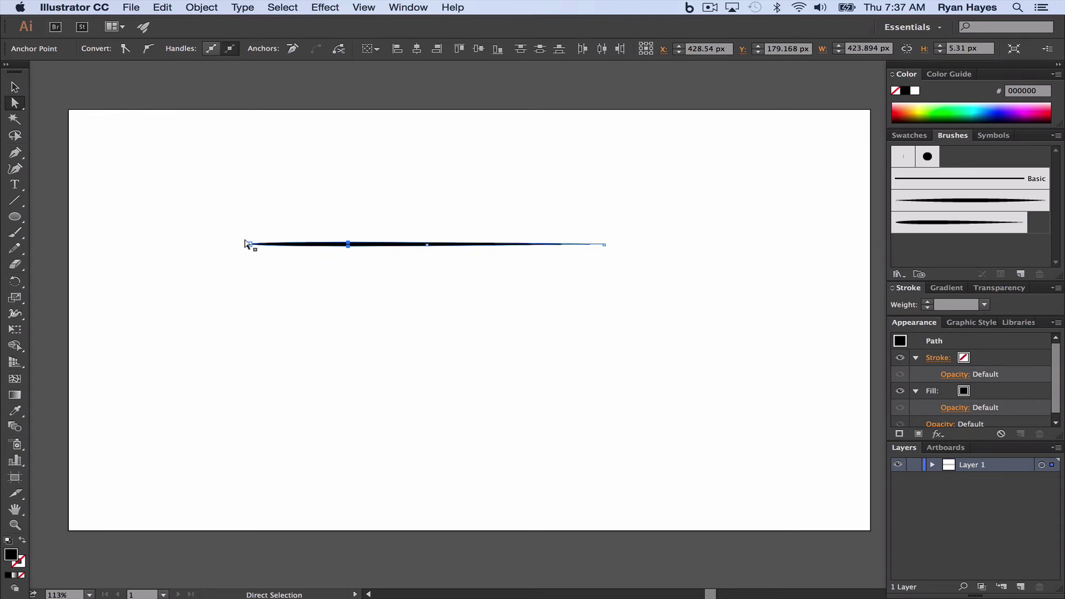
click(249, 244)
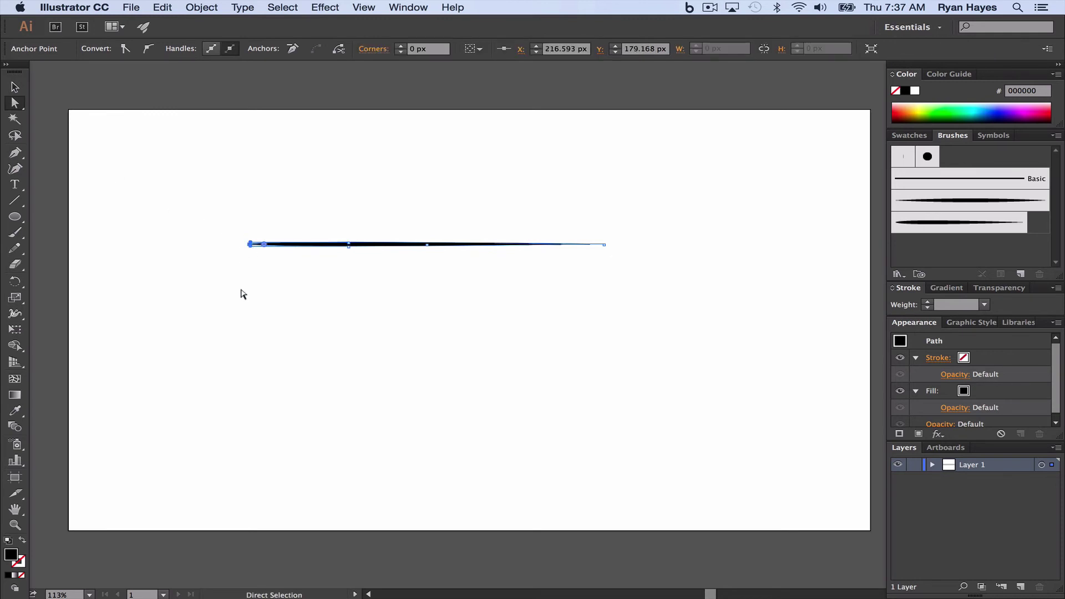
key(Delete)
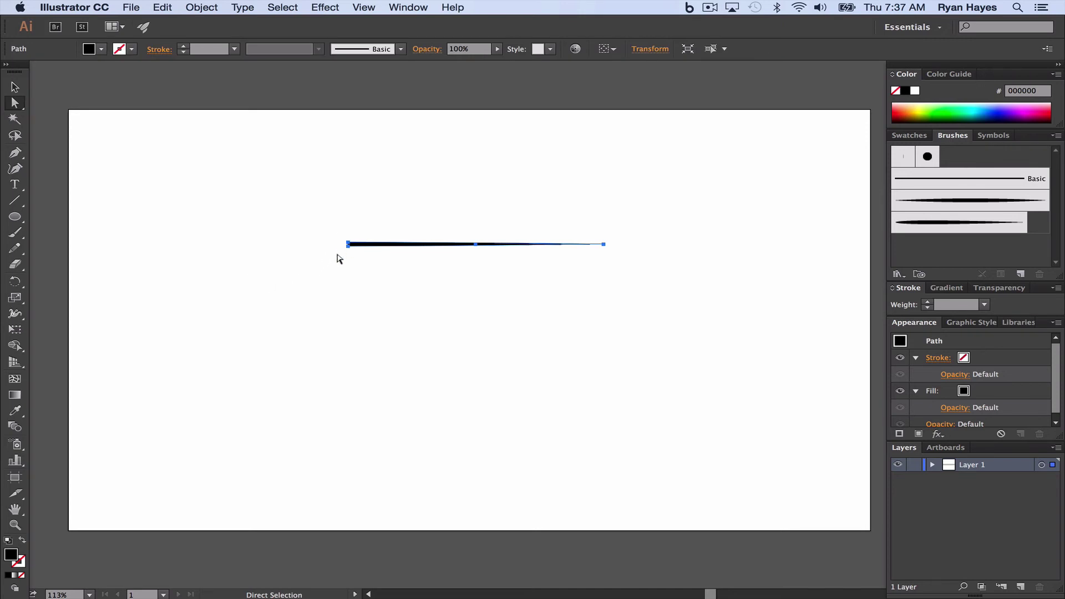
drag(332, 225, 356, 272)
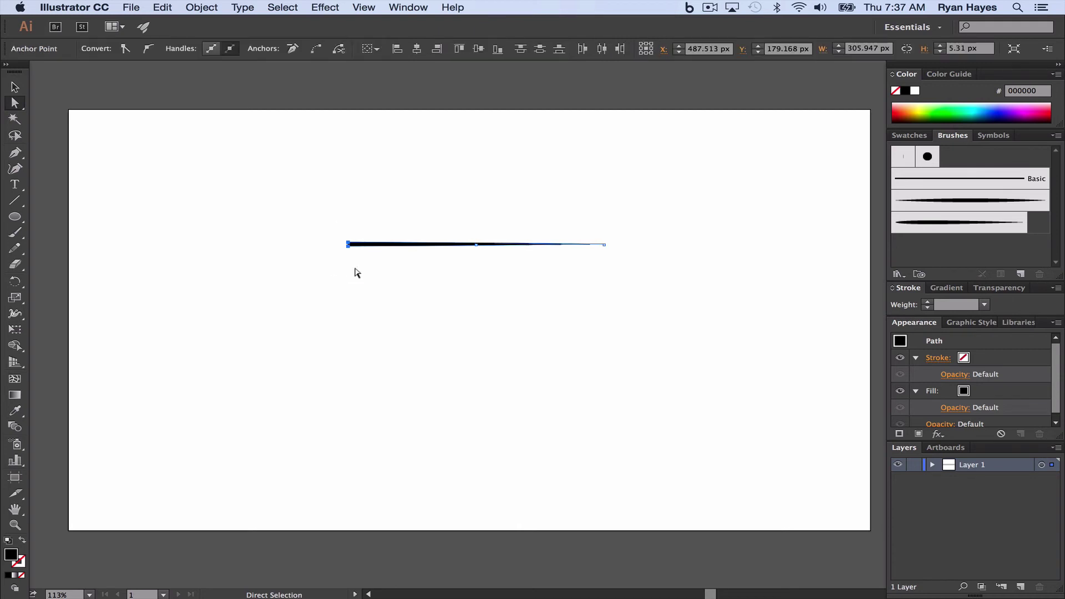
click(202, 7)
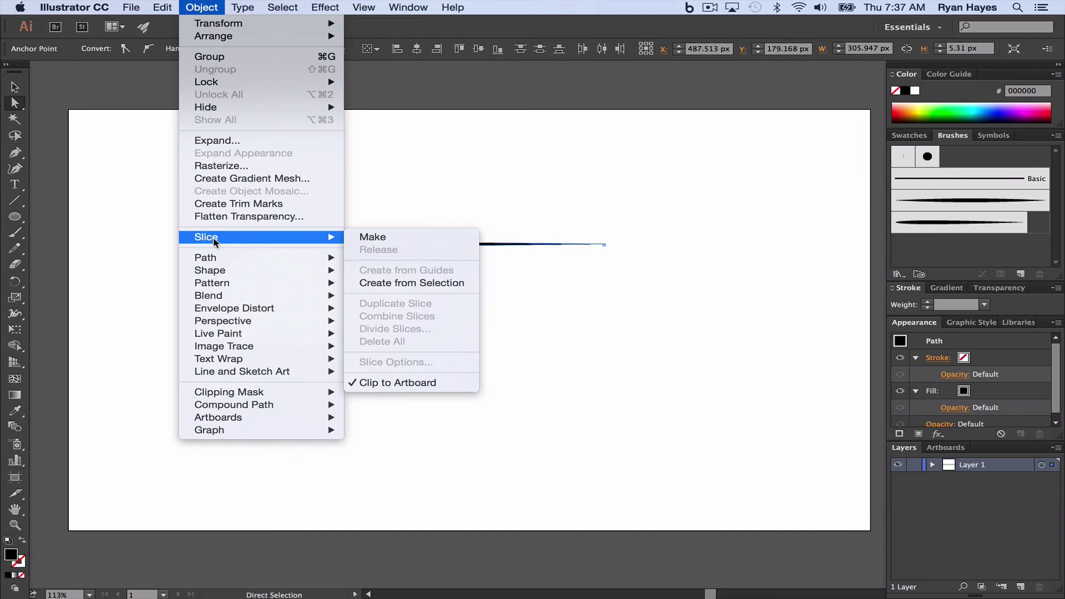
mouse_move(225, 259)
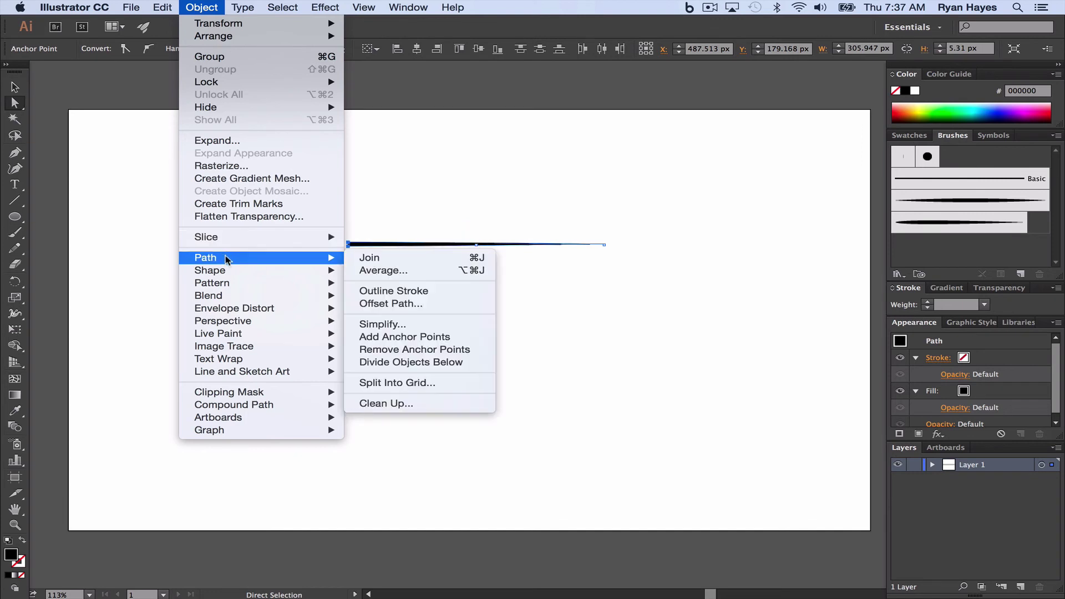
click(385, 259)
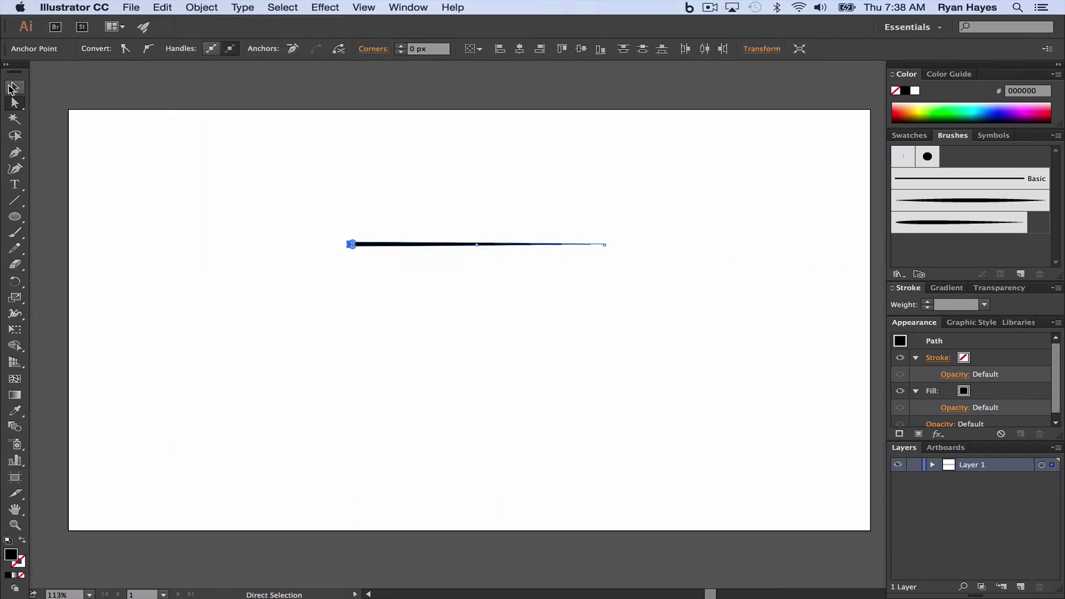
Make the blunt-ended shape an Art Brush named 'Tapered Art Brush 3' with Tints colorization
click(10, 87)
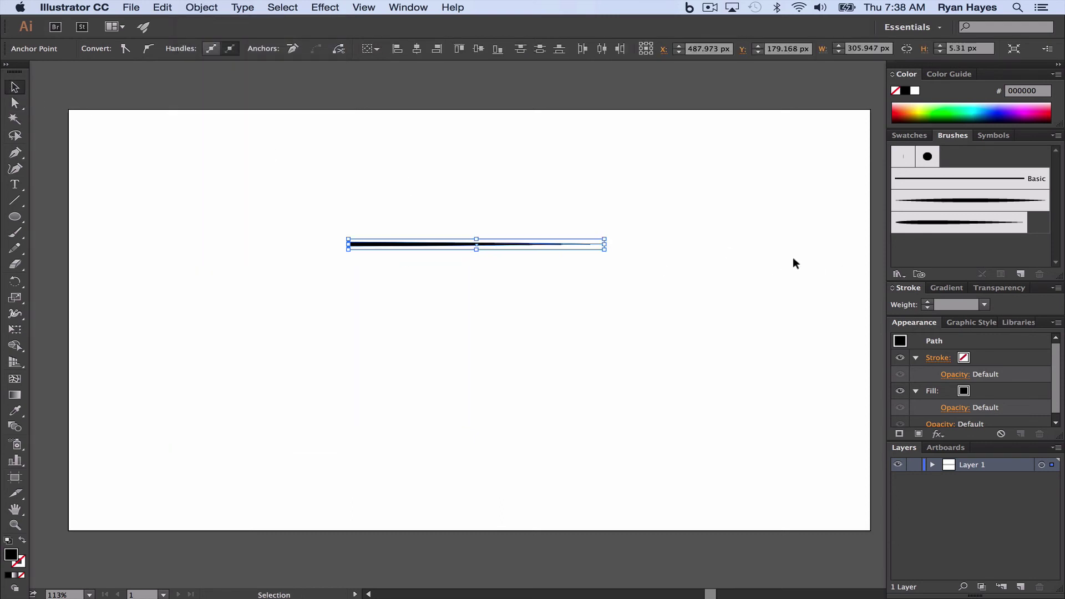
click(1020, 275)
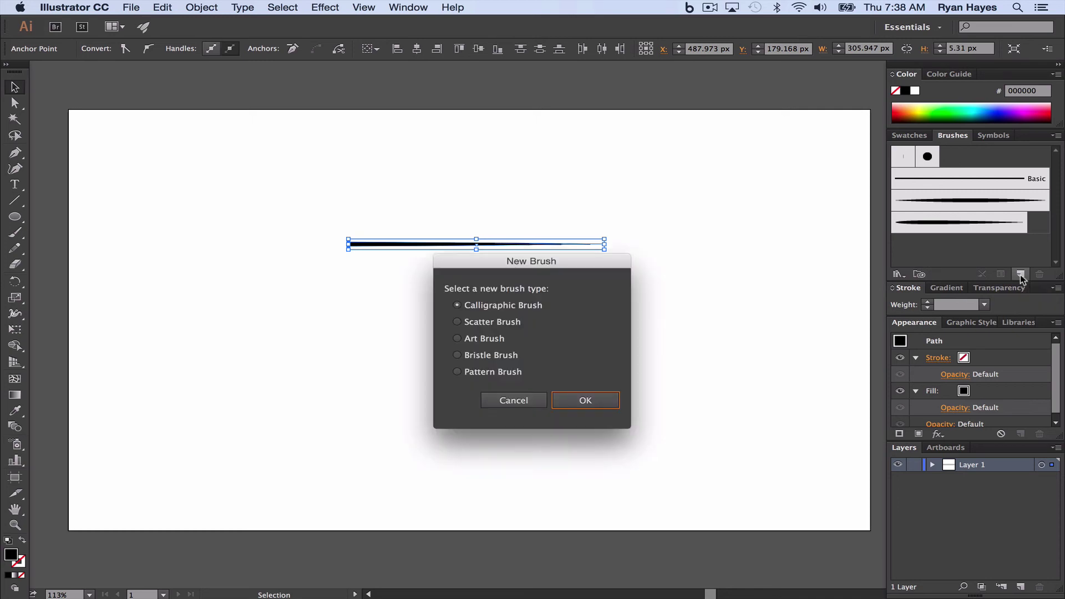
click(585, 400)
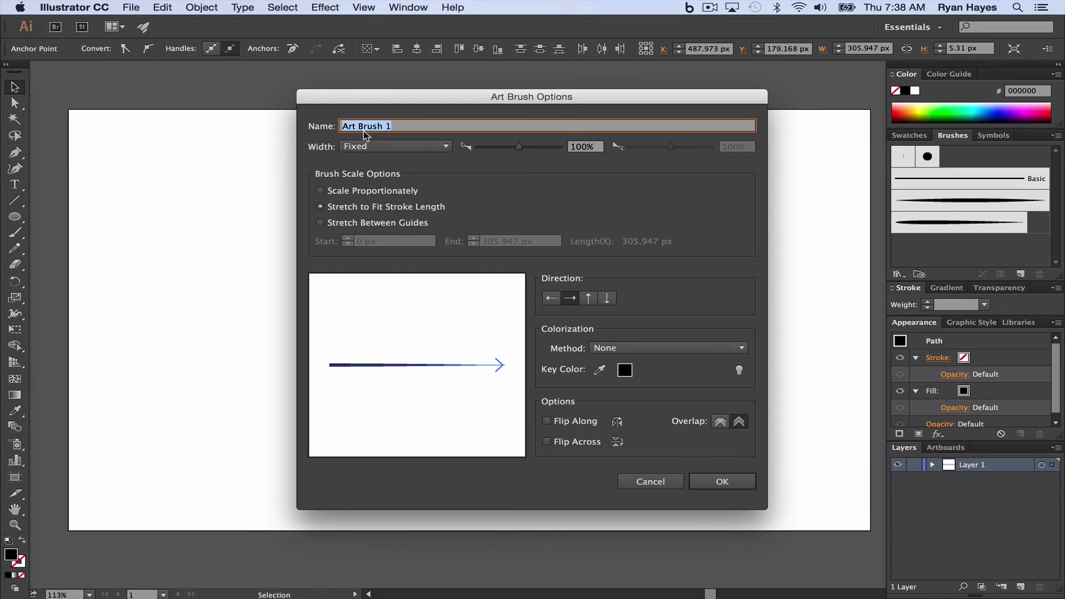
text(Tapered Art Brush 2)
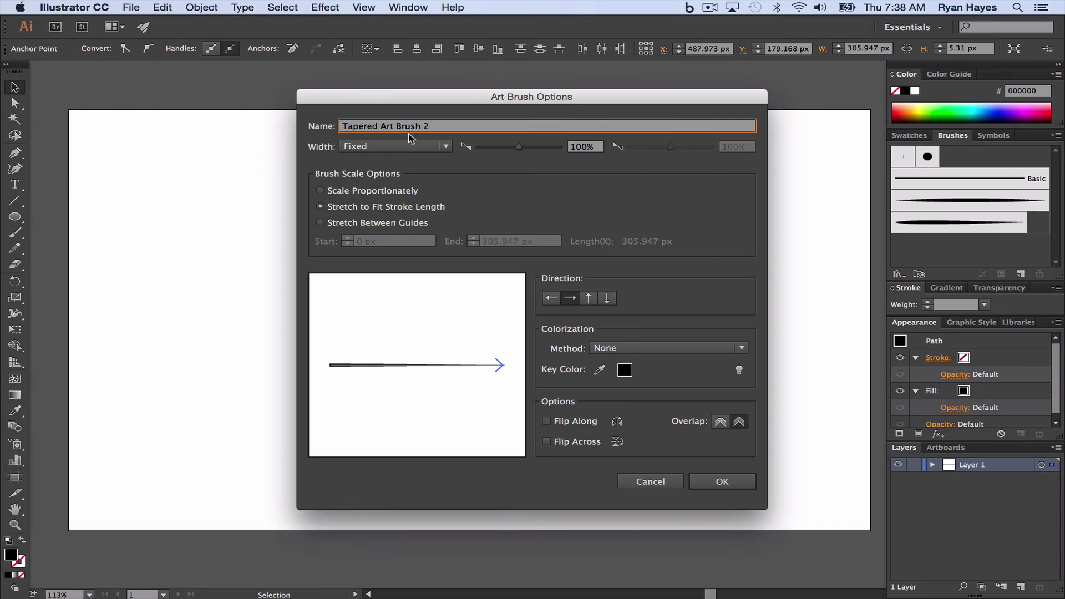
key(BackSpace)
text(3)
click(592, 350)
click(620, 378)
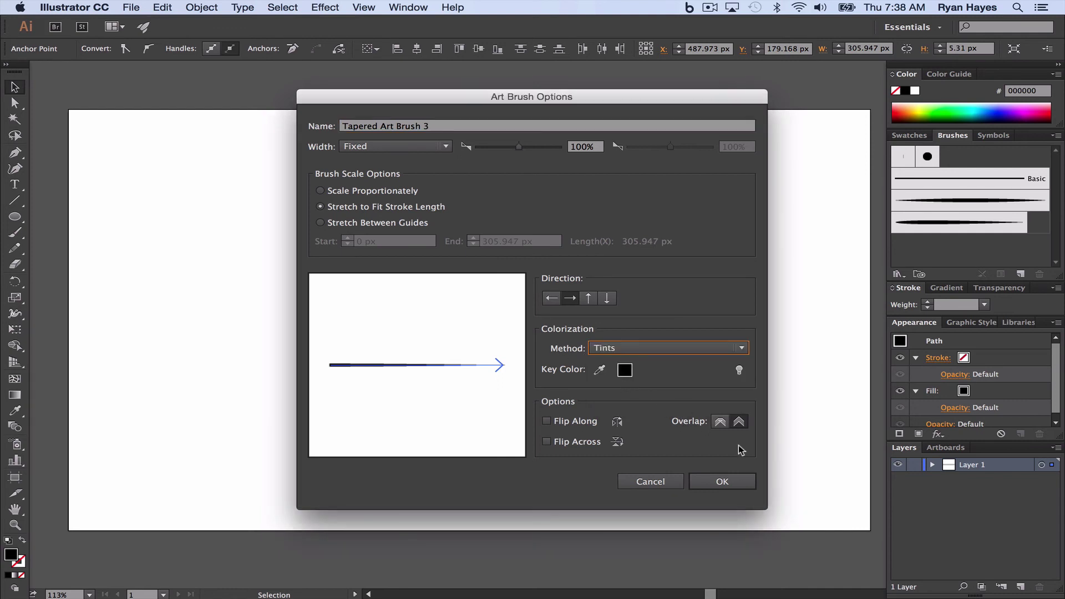
click(723, 482)
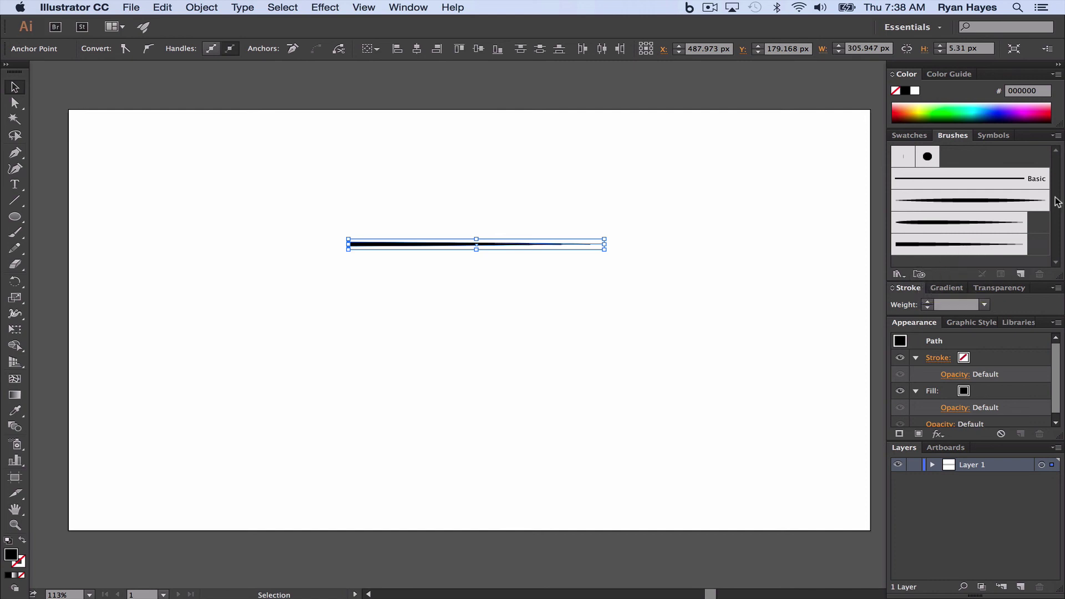
Save the brushes as a library named 'Tapered Art Brushes', replacing the existing file
click(1055, 136)
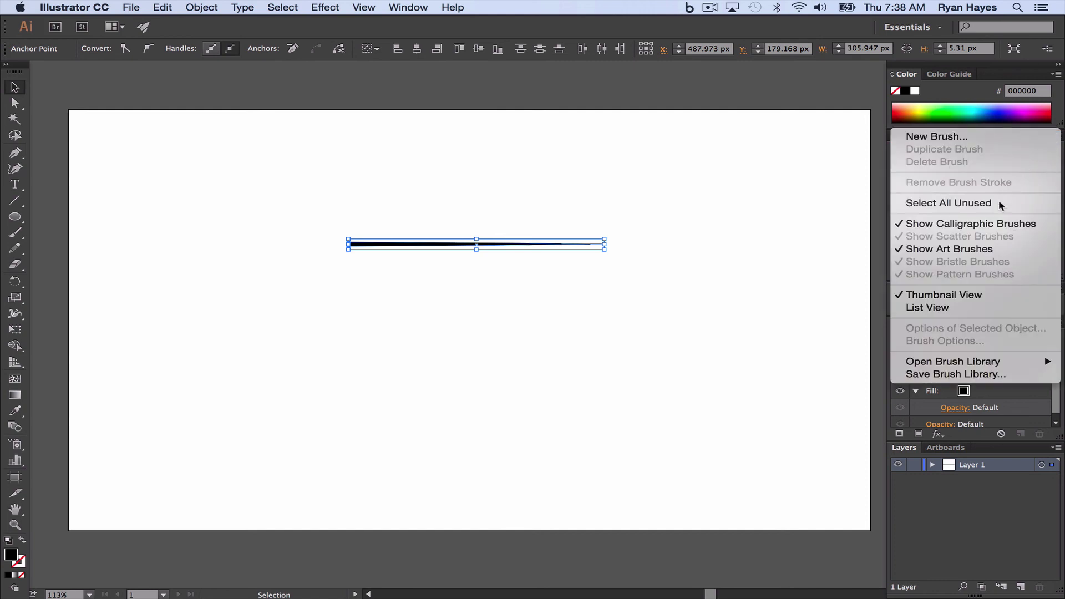
click(961, 375)
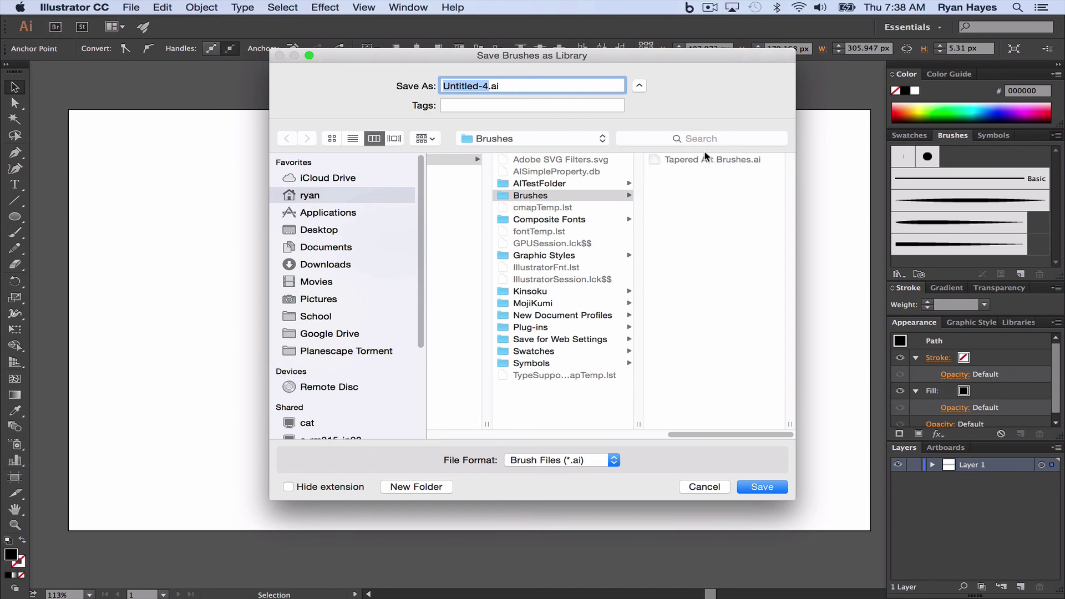
text(Tapered Art Brushes)
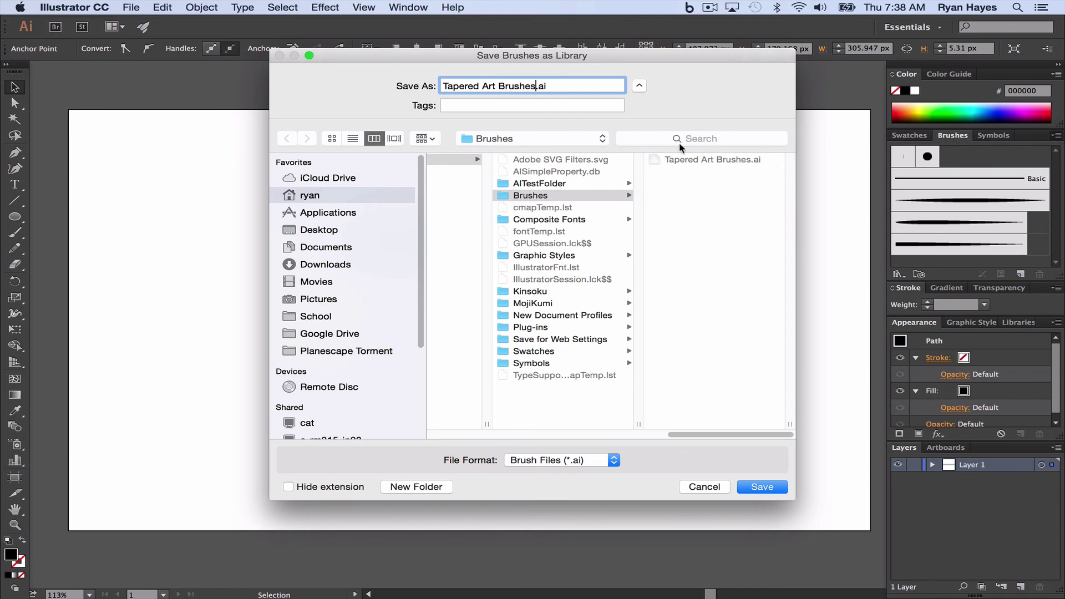
click(762, 488)
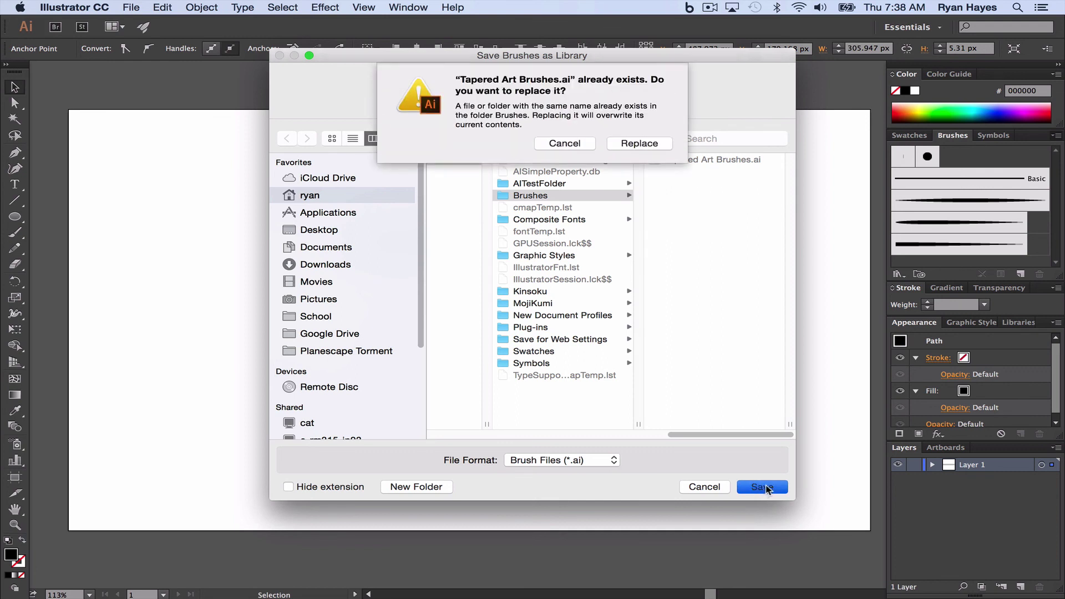
click(643, 143)
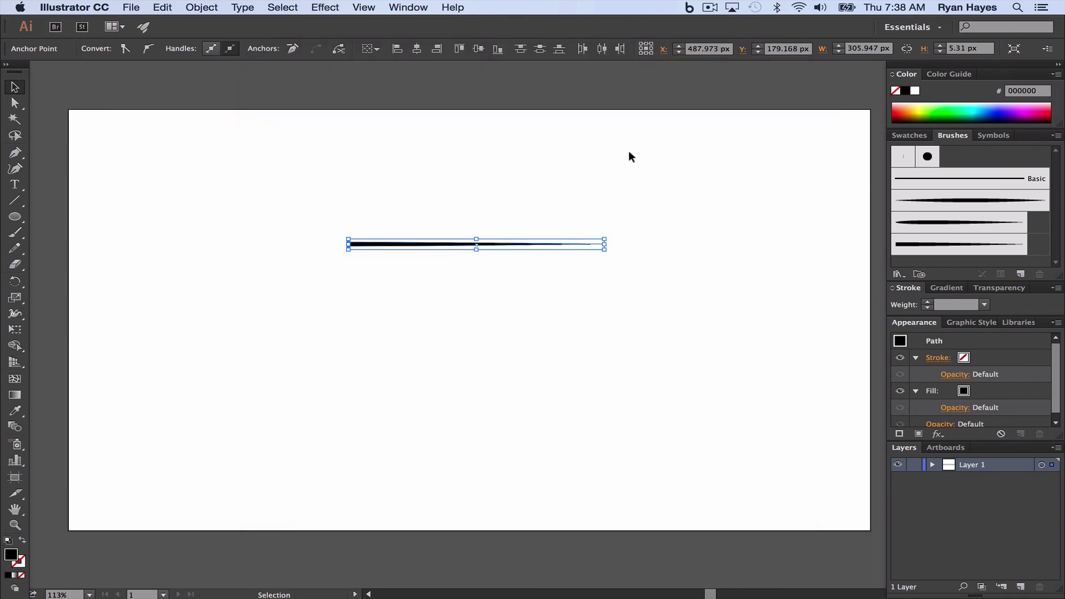
Close the untitled document without saving changes
key(a)
key(super+w)
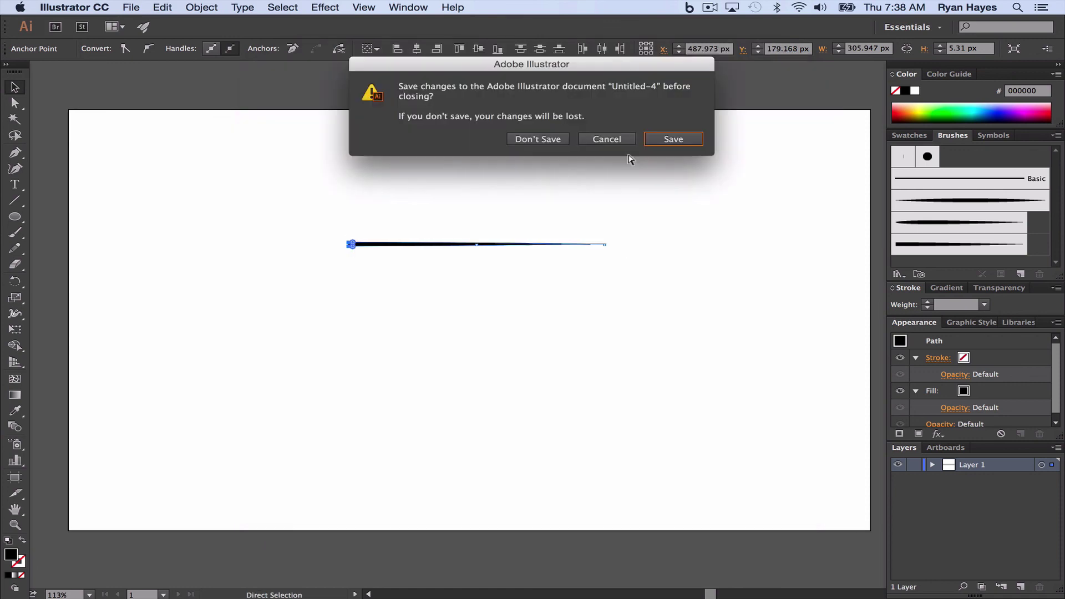
click(560, 141)
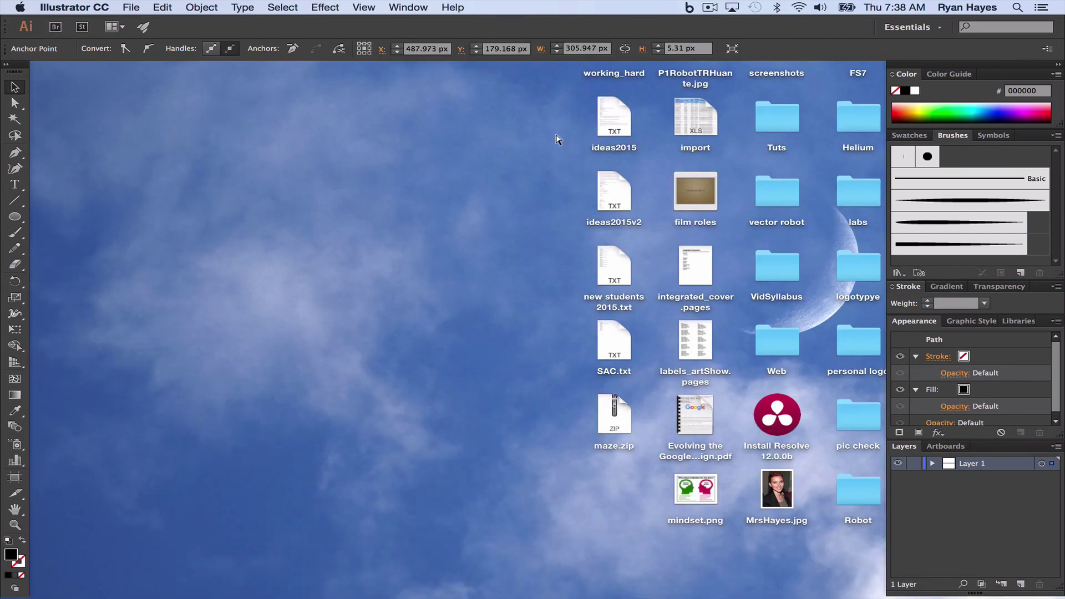